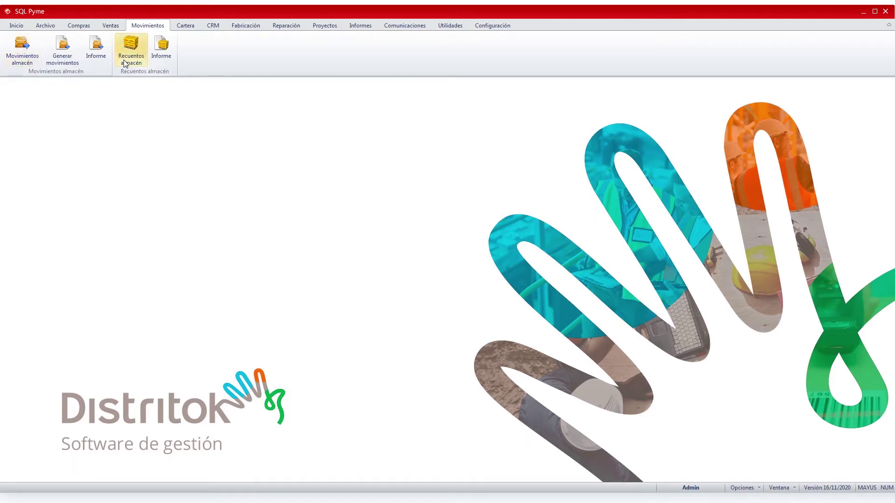
Review the warehouse list and the address details of the CENTRAL warehouse, and close the warehouse window.
click(38, 27)
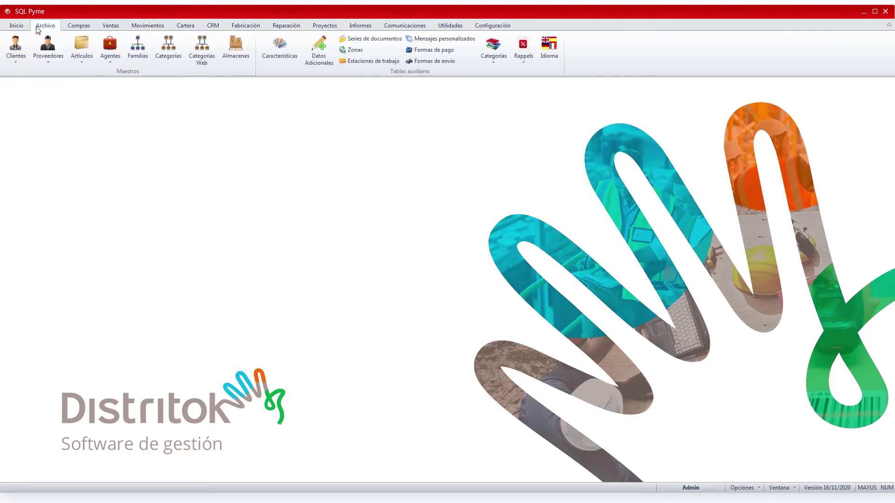
click(240, 44)
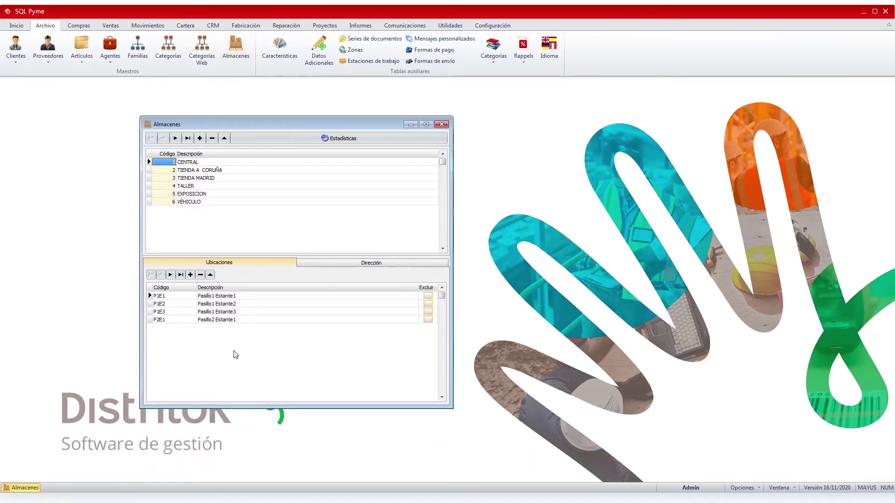
click(364, 266)
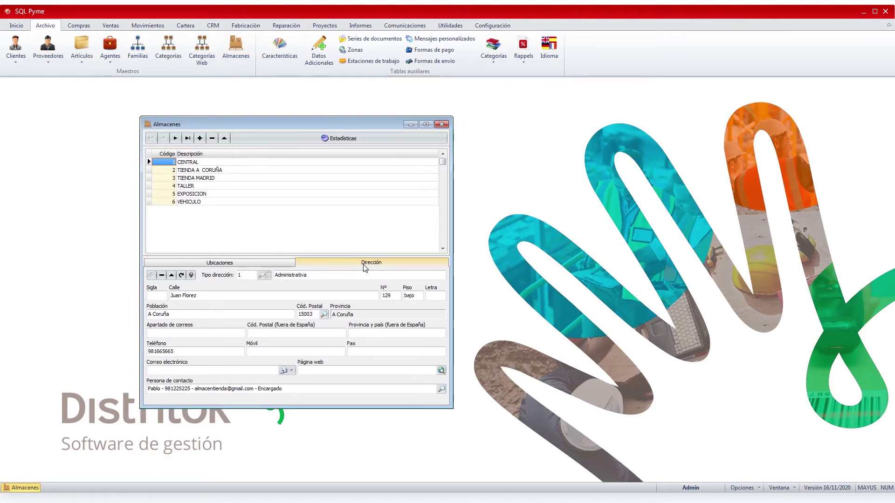
click(442, 125)
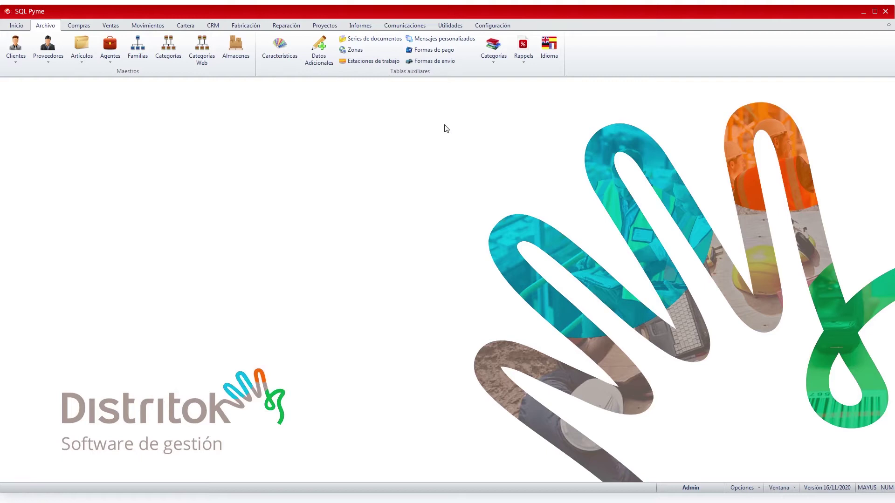
Create a new warehouse movement dated 17/11/2020.
click(148, 25)
click(22, 49)
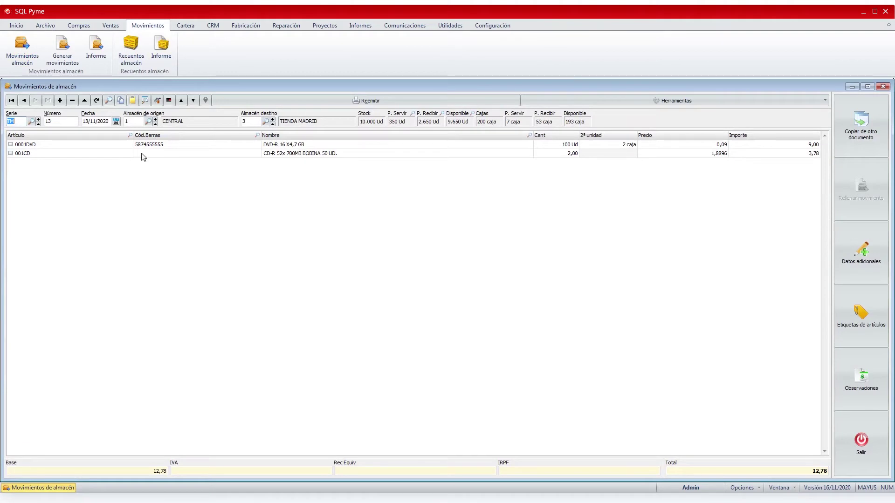
click(59, 100)
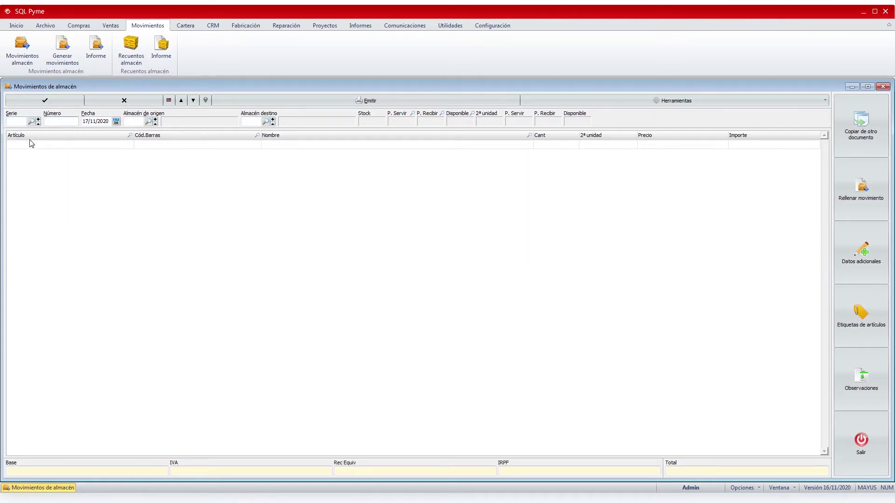
click(116, 121)
click(134, 165)
Set the movement's origin warehouse to CENTRAL and its destination warehouse to TIENDA A CORUÑA.
click(138, 123)
click(148, 122)
click(448, 204)
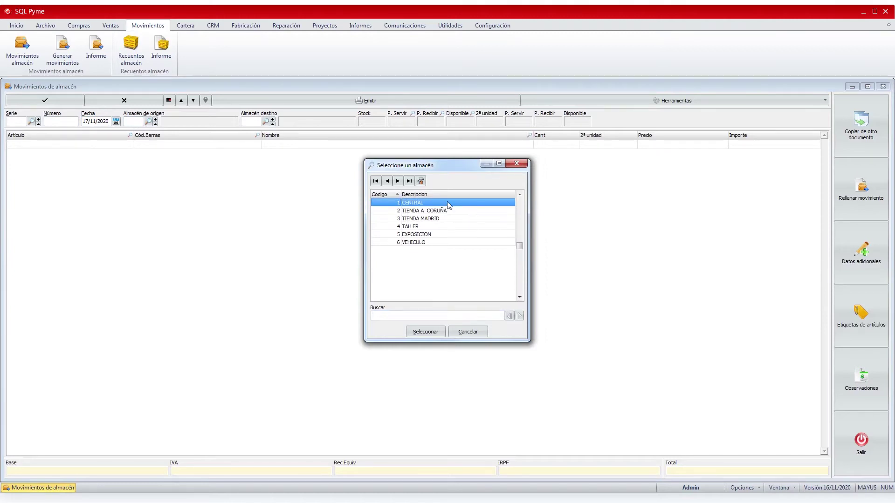
double_click(448, 205)
click(260, 122)
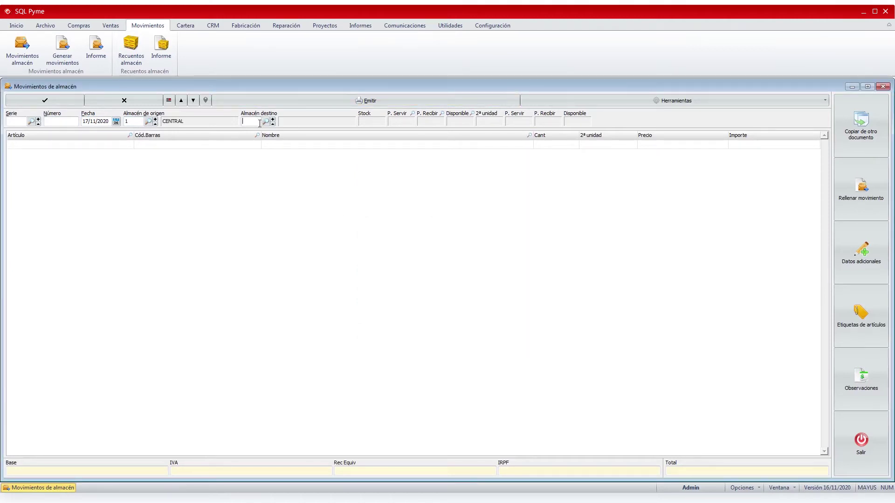
click(266, 121)
click(414, 213)
double_click(414, 213)
Add the article CD-R 52x 700MB BOBINA 50 UD. to the movement with a quantity of 10.
click(65, 146)
double_click(90, 146)
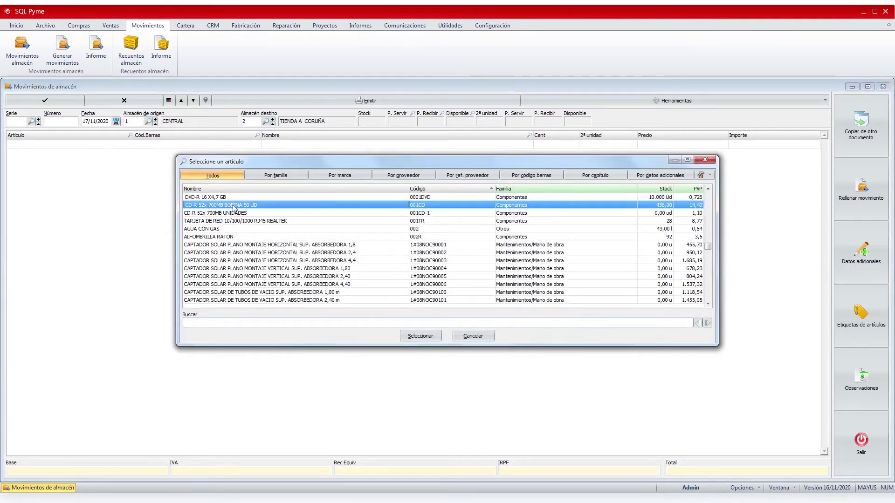
double_click(226, 207)
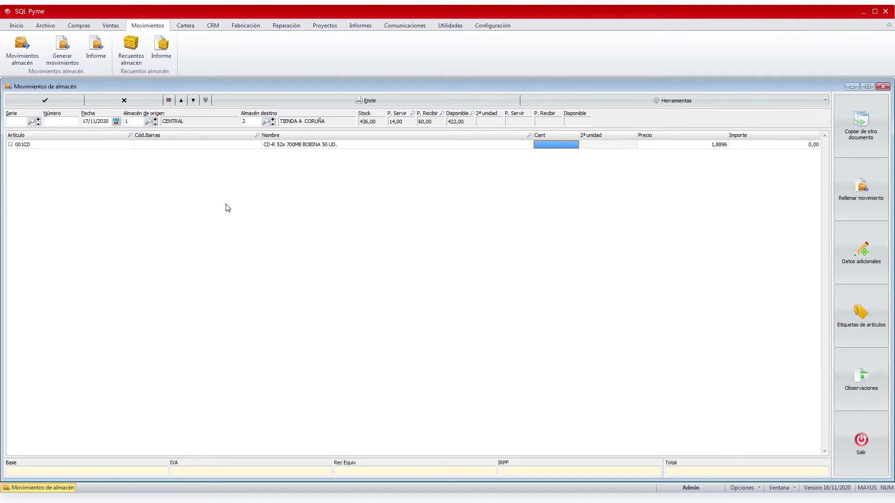
text(10)
key(Return)
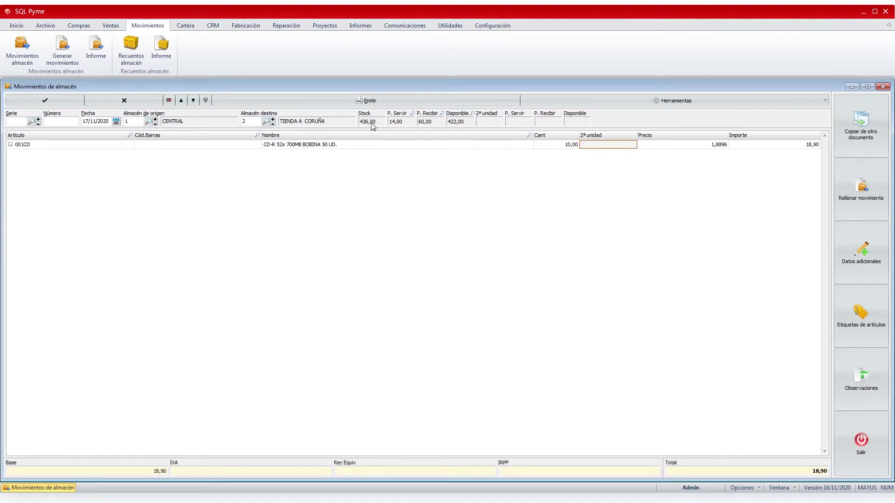
Check the CD-R article's availability by date in the CENTRAL warehouse and return to its movement line.
click(472, 113)
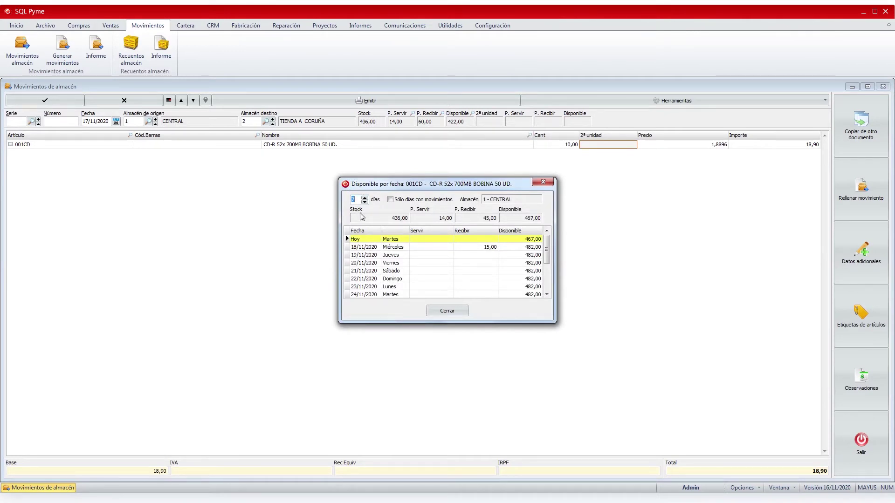
click(455, 312)
key(Return)
key(Return)
key(Return)
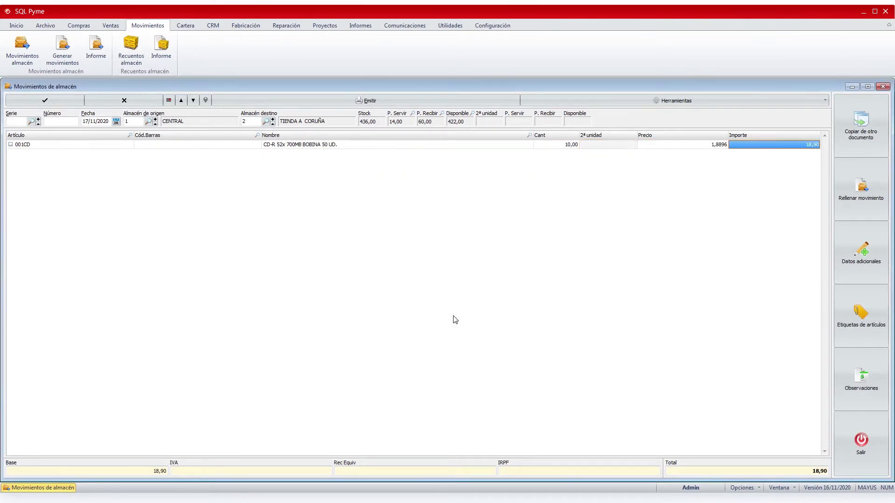
Add the article DVD-R 16 X4,7 GB on a second line with 10 boxes as the second-unit quantity.
double_click(89, 153)
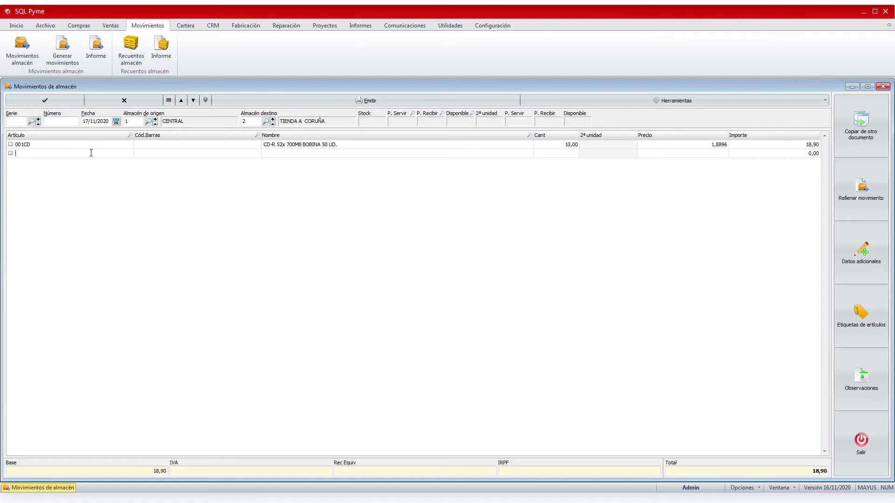
double_click(266, 198)
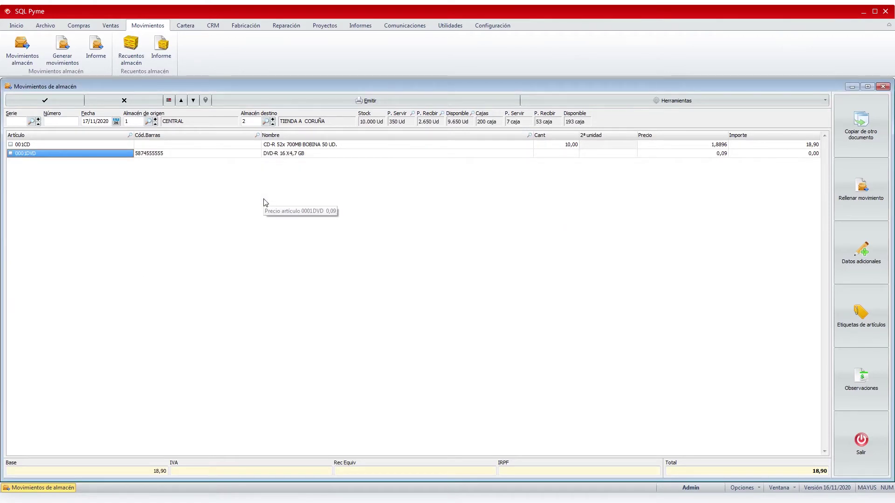
key(Return)
key(Return)
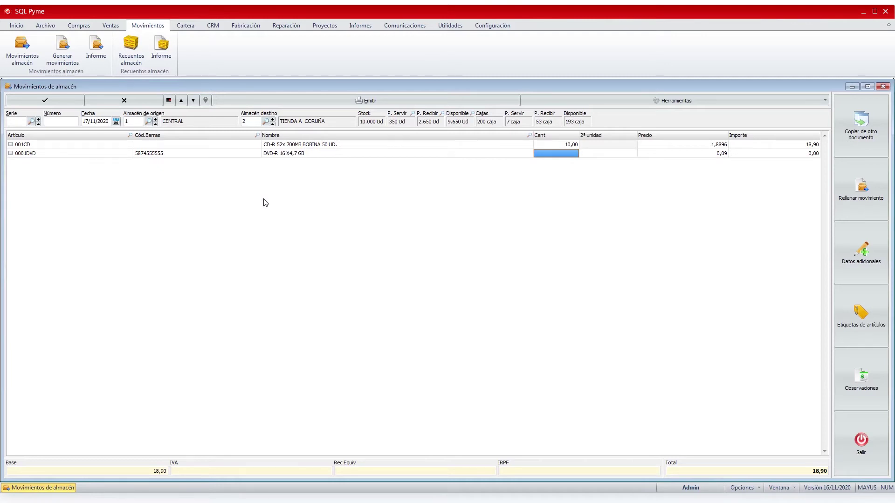
key(Return)
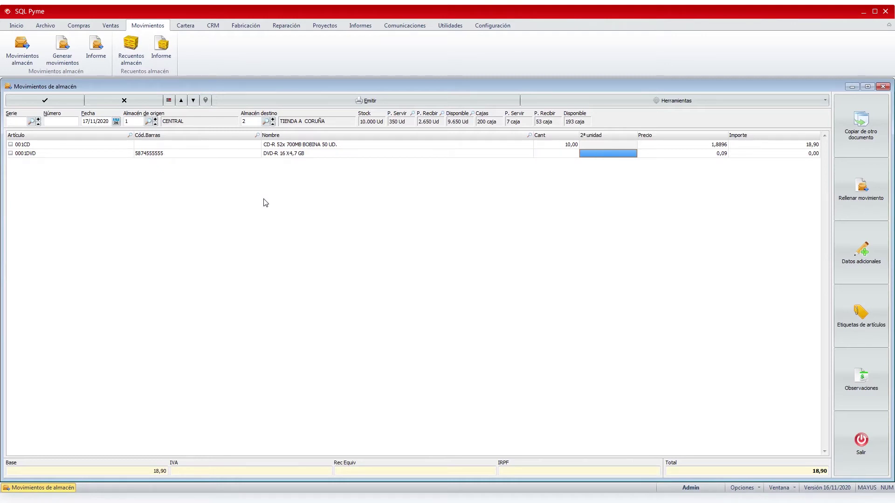
text(10)
key(Return)
key(Return)
key(Return)
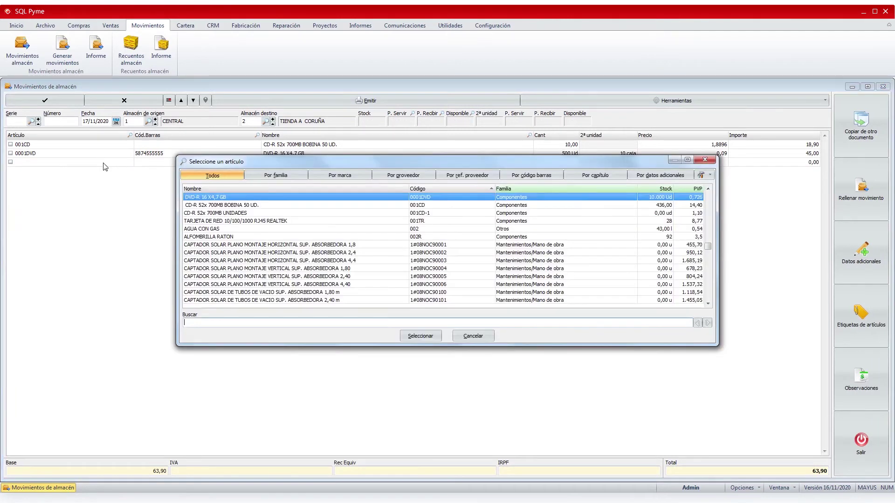
Add ALFOMBRILLA RATON with quantity 10, split into 5 PEQUEÑA in ROJO and 5 PEQUEÑA in VERDE.
double_click(313, 237)
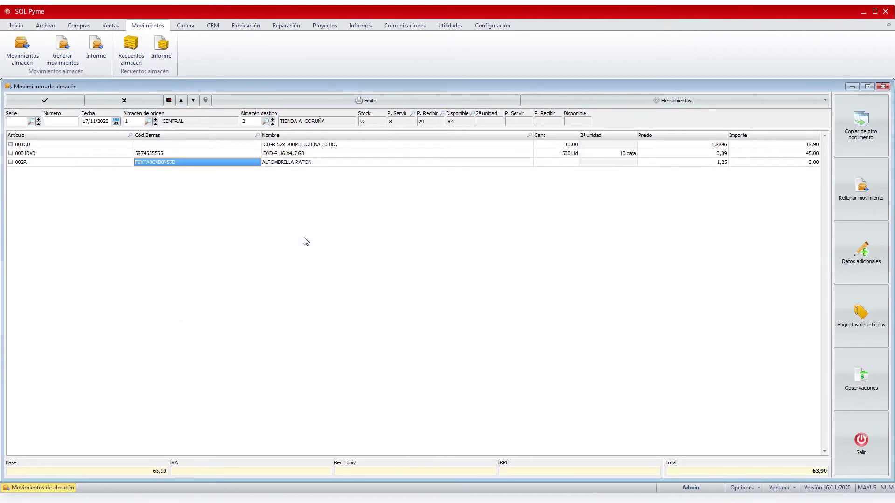
text(10)
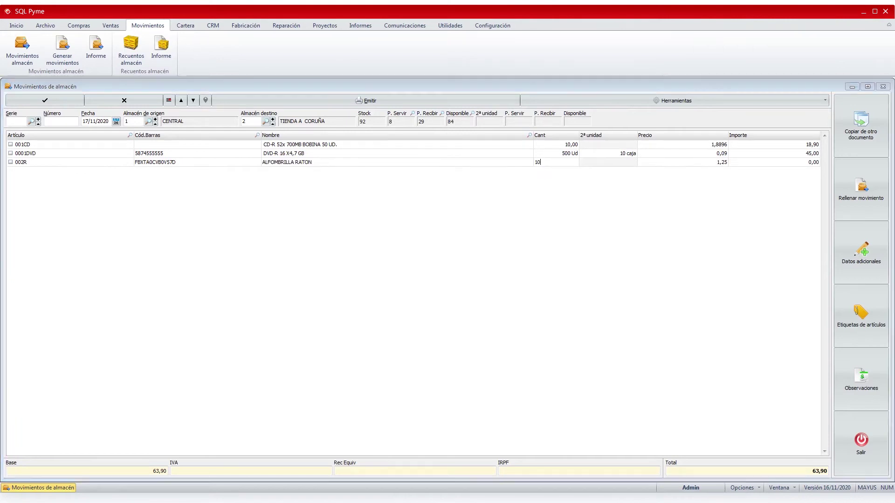
key(Return)
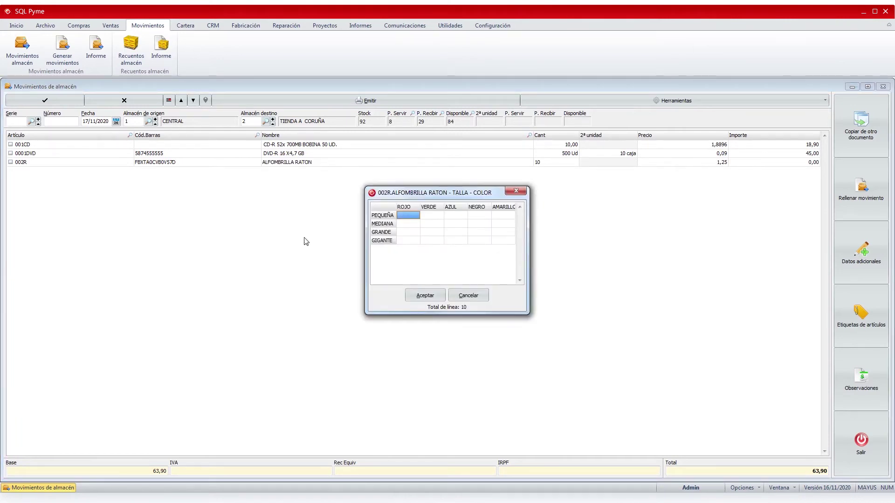
text(5)
key(Return)
text(5)
key(Return)
click(422, 295)
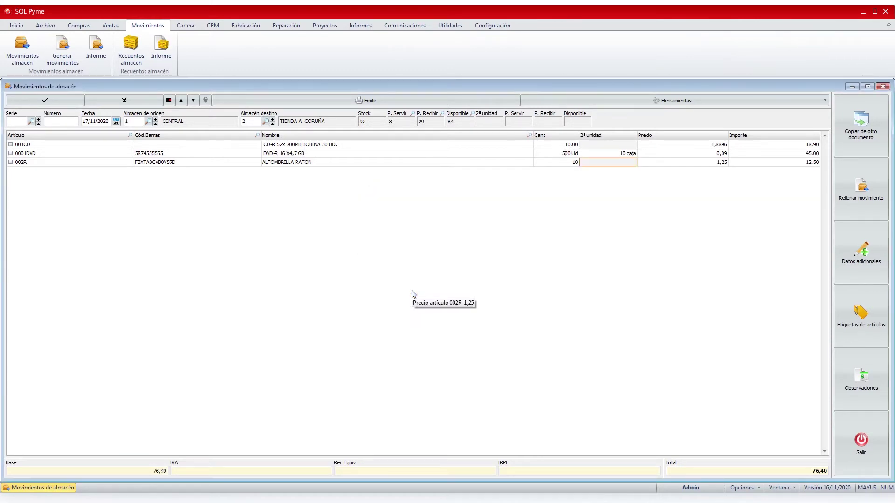
Save the movement and preview its issued document as a whole page, and close the document and the movements window.
click(61, 100)
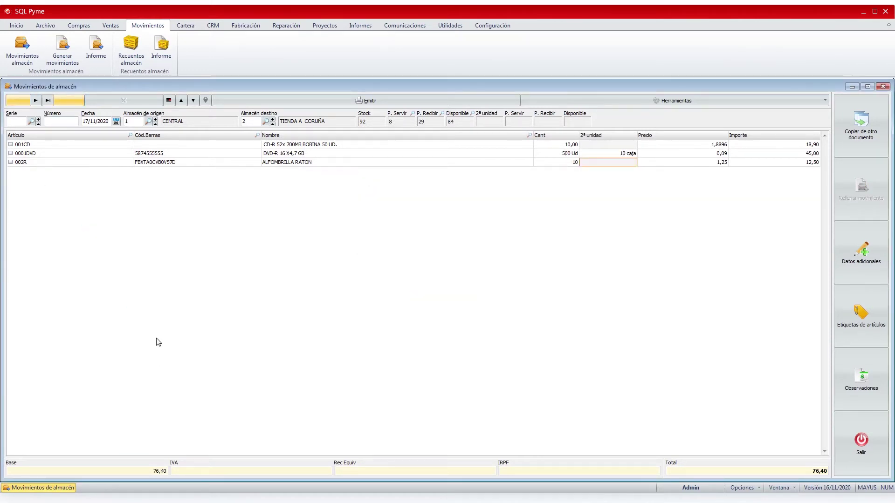
click(407, 270)
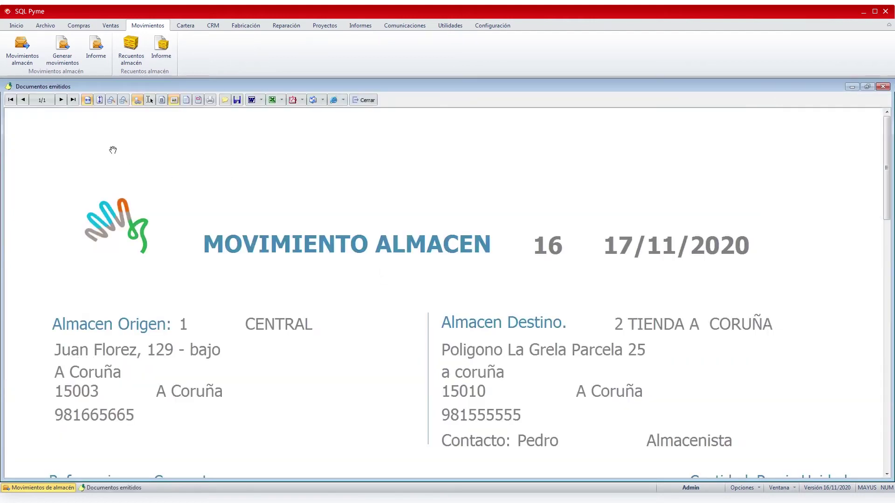
click(100, 102)
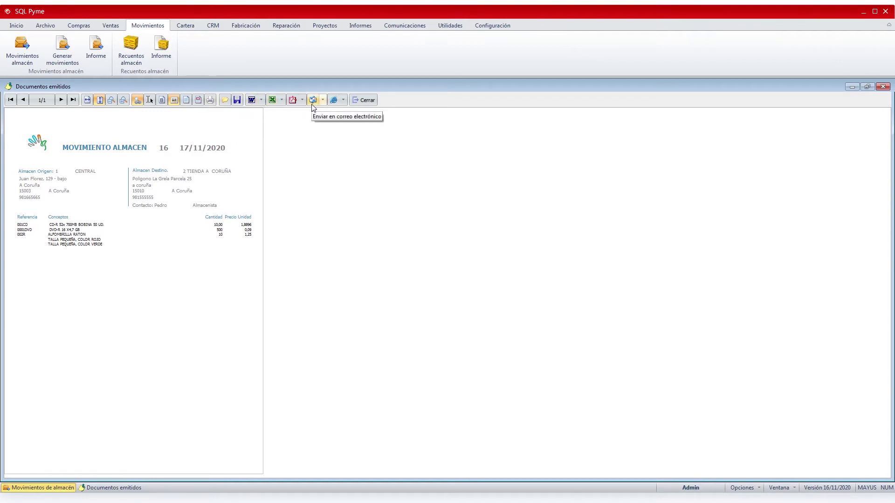
click(367, 103)
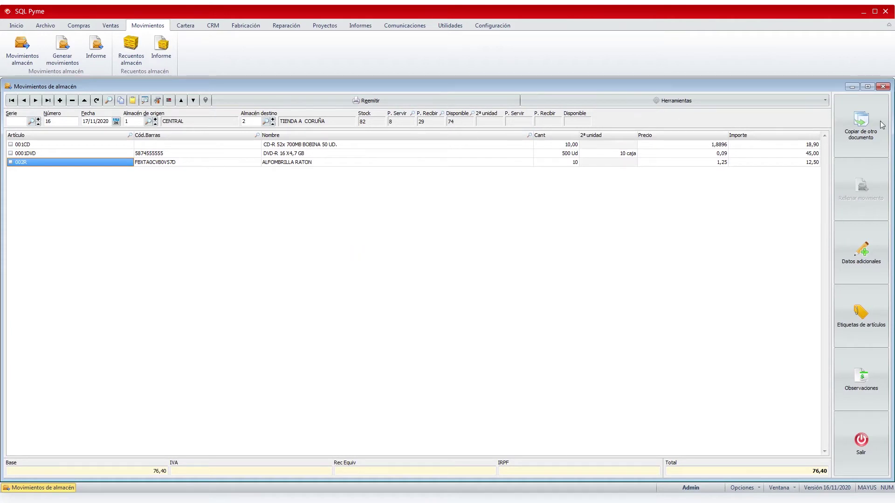
click(882, 86)
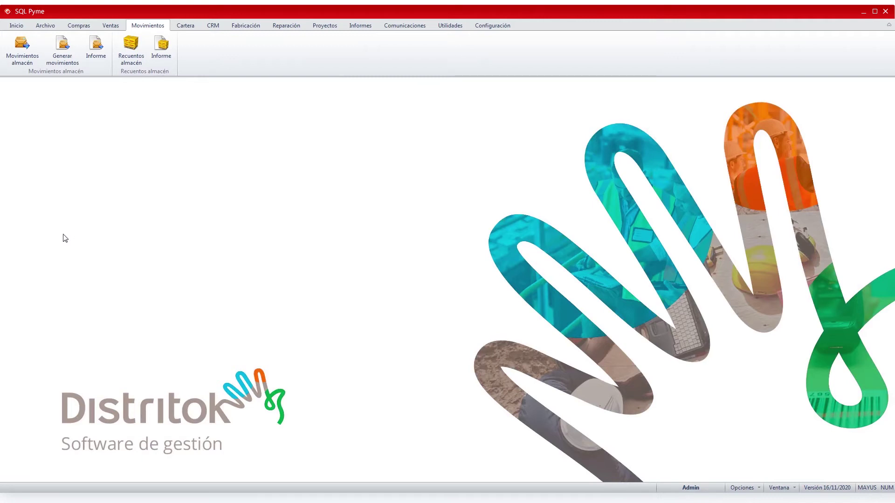
Add a new warehouse described as TRANSI to the warehouse list and save it.
click(45, 26)
click(235, 48)
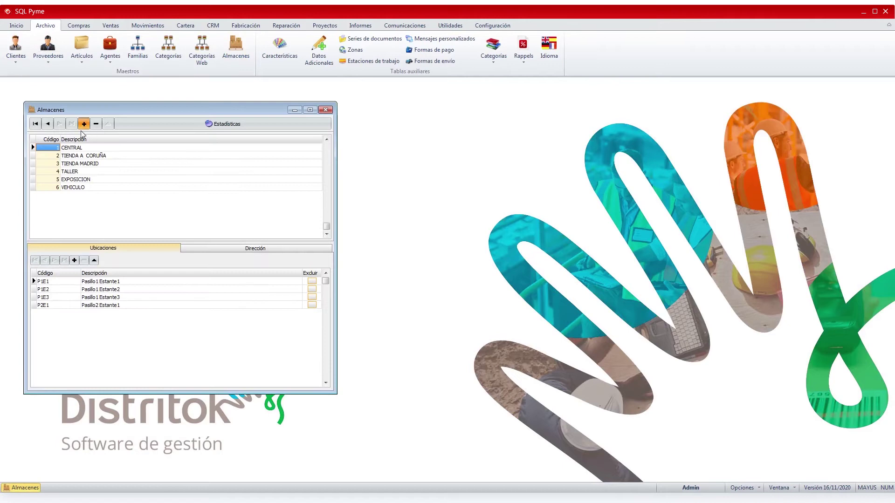
click(84, 125)
text(TRANSI)
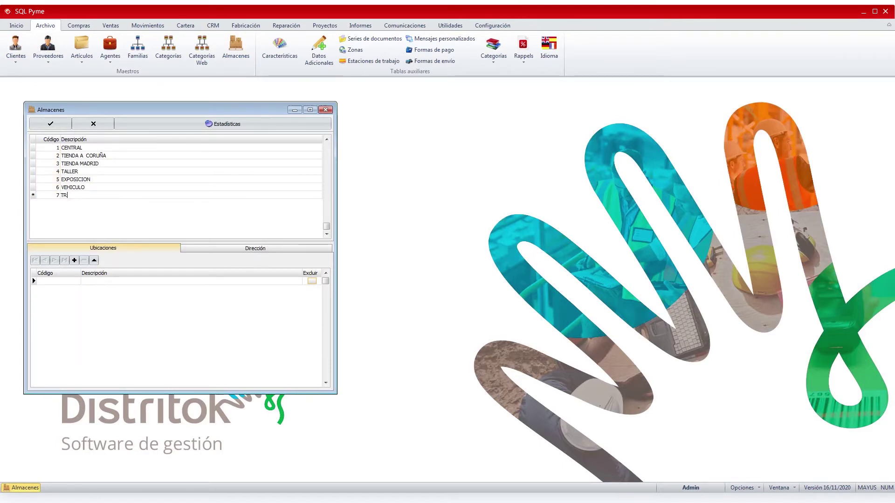
click(50, 123)
click(325, 110)
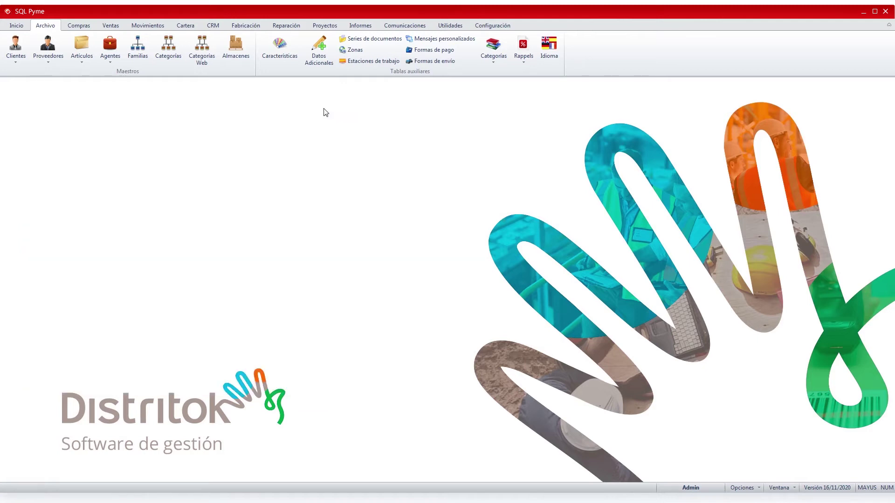
Create another warehouse movement with warehouse 1 (CENTRAL) as origin and warehouse 2 (TIENDA A CORUÑA) as destination.
click(148, 25)
click(22, 61)
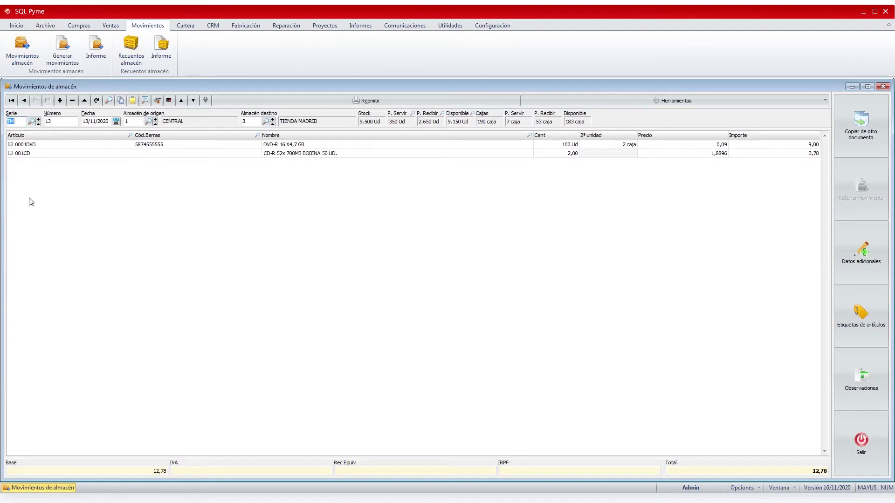
click(60, 100)
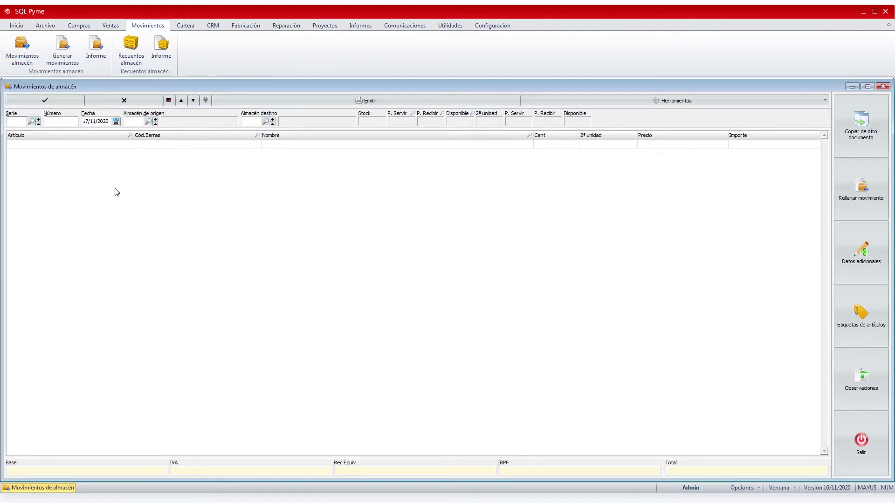
click(137, 120)
text(1)
key(Tab)
text(2)
key(Tab)
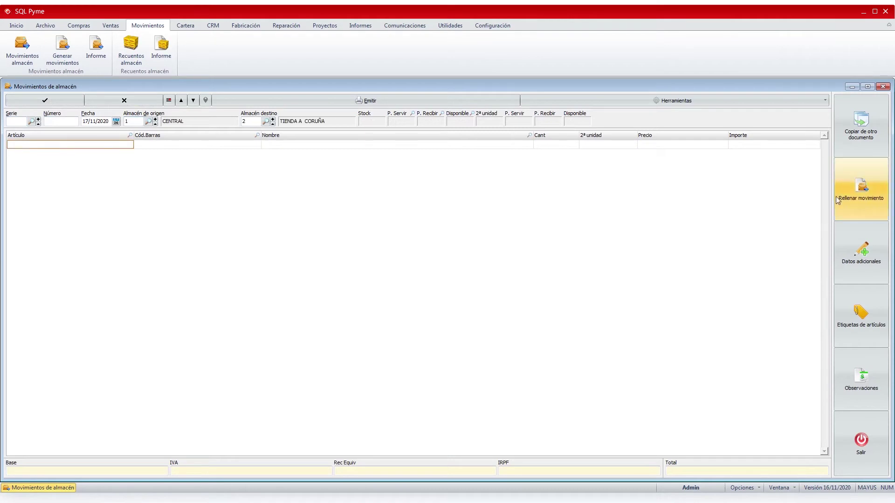
Fill the movement according to sales from 01/10/2020 to 31/10/2020, and close the resulting list of articles without stock at origin.
click(862, 203)
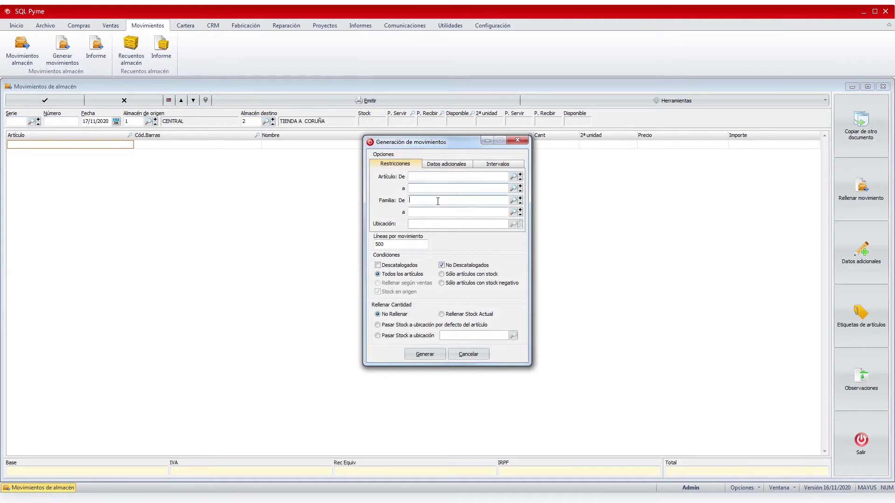
click(498, 164)
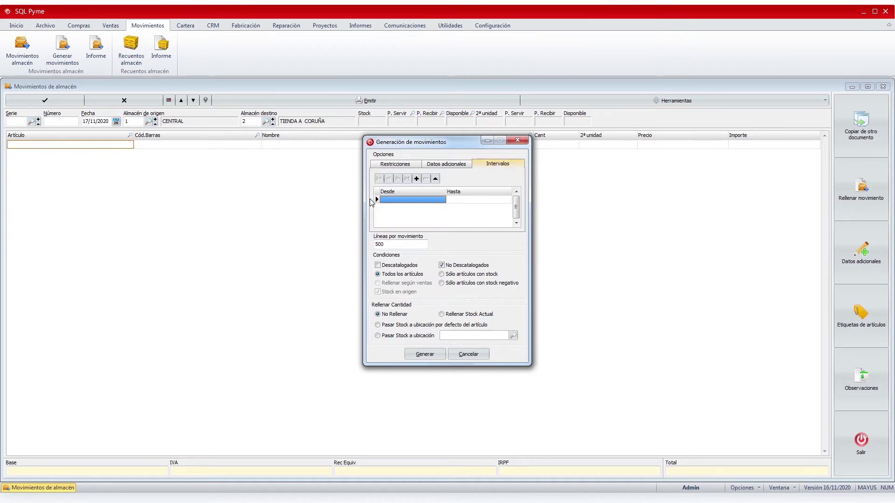
text(01)
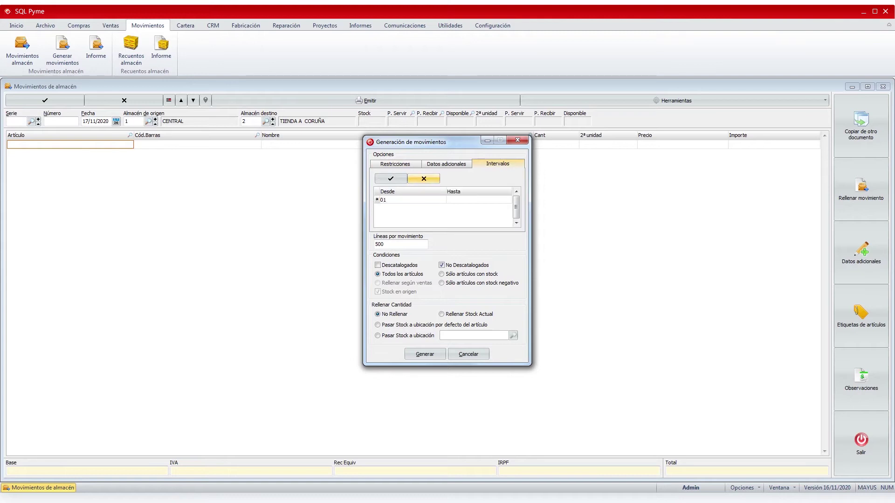
text(/10/2020)
key(Tab)
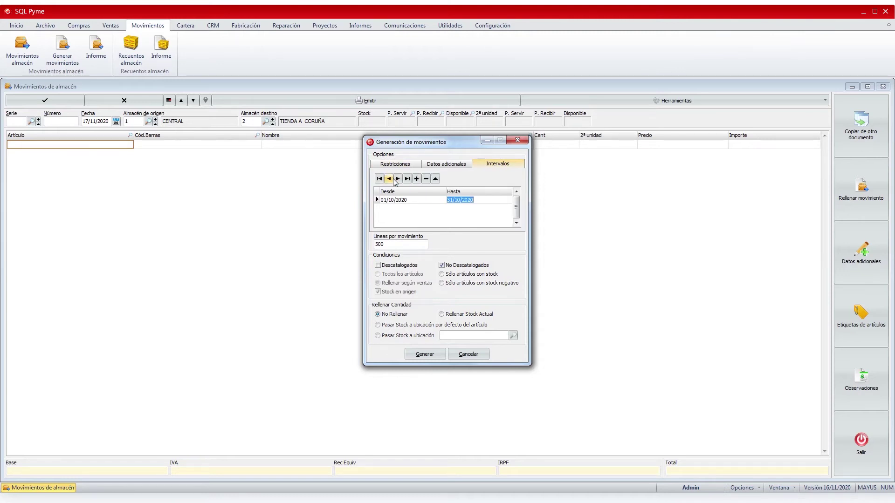
click(424, 354)
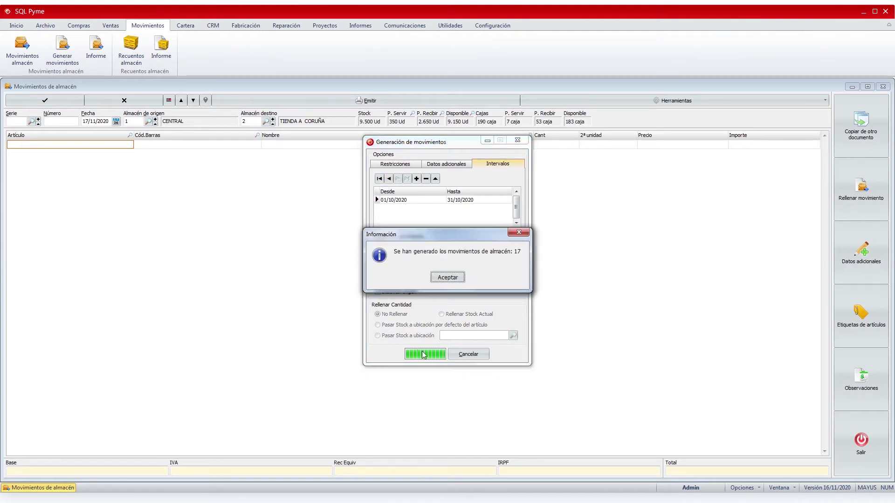
click(455, 279)
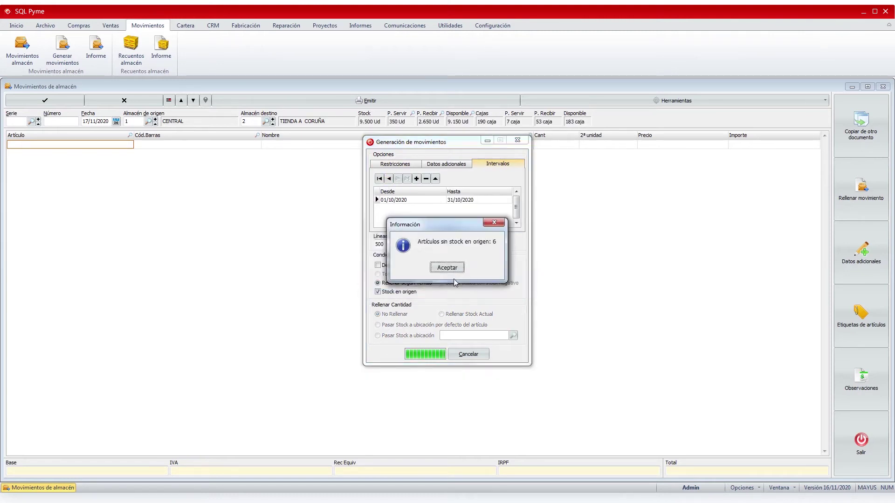
click(449, 267)
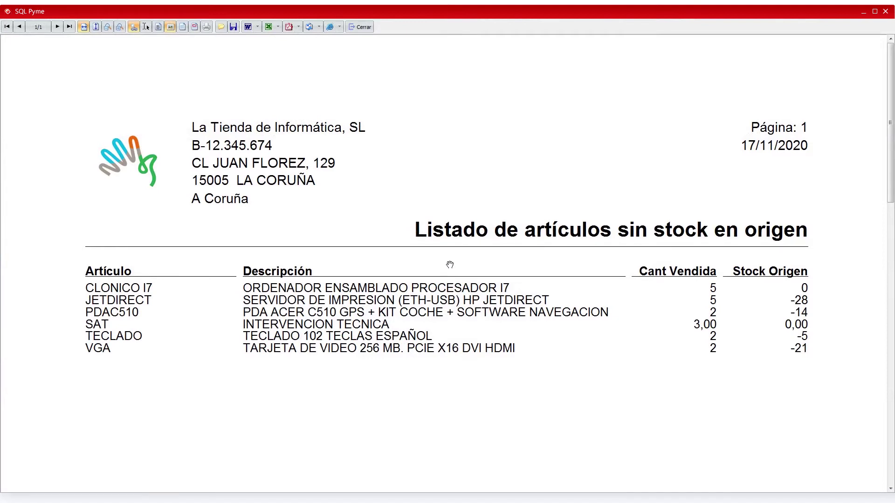
click(361, 27)
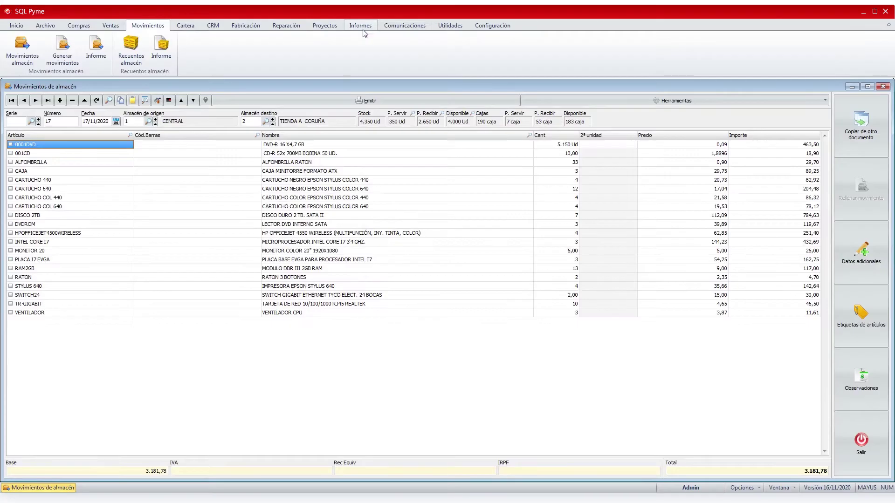
Set the quantity of article 0001DVD to 5000 and save the movement without issuing the document.
click(569, 148)
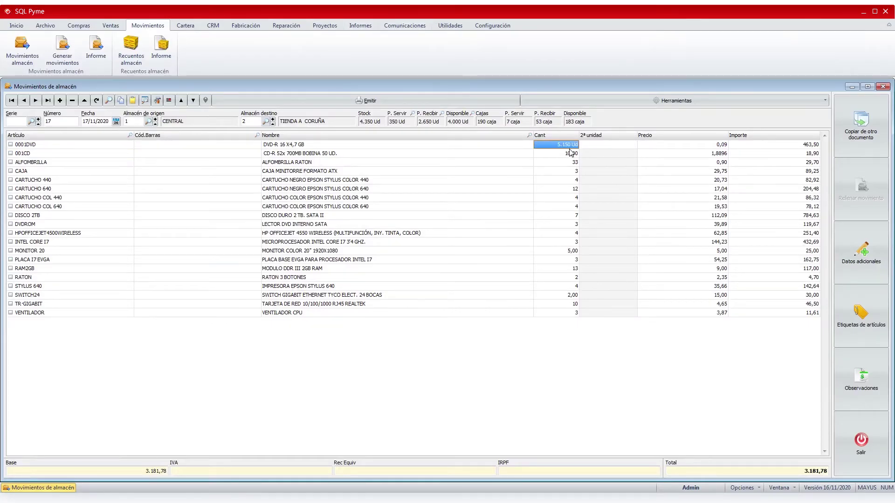
text(5000)
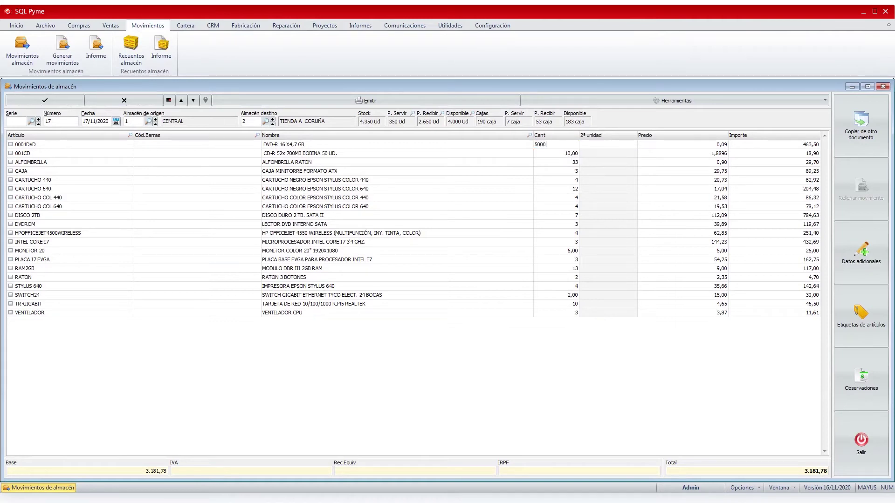
key(Return)
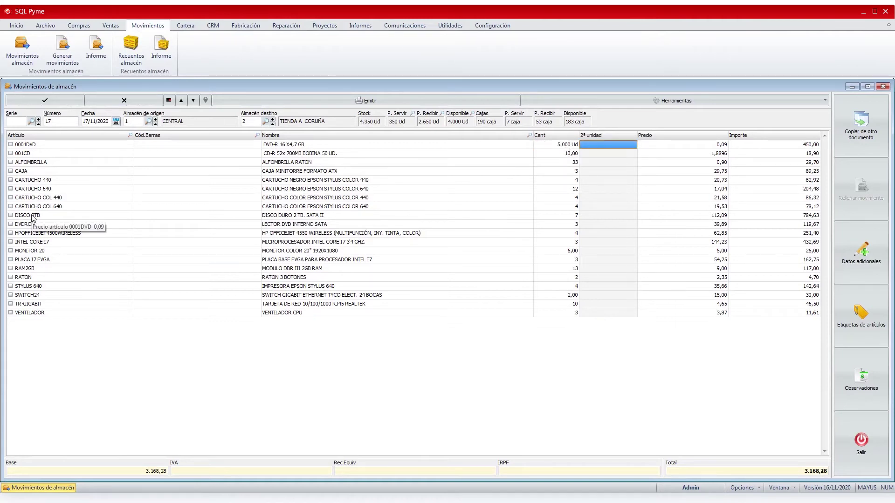
click(65, 100)
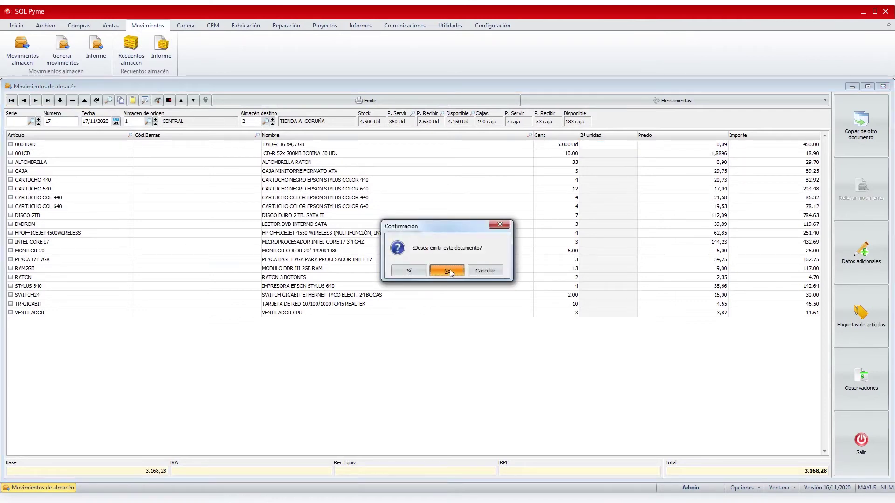
click(448, 271)
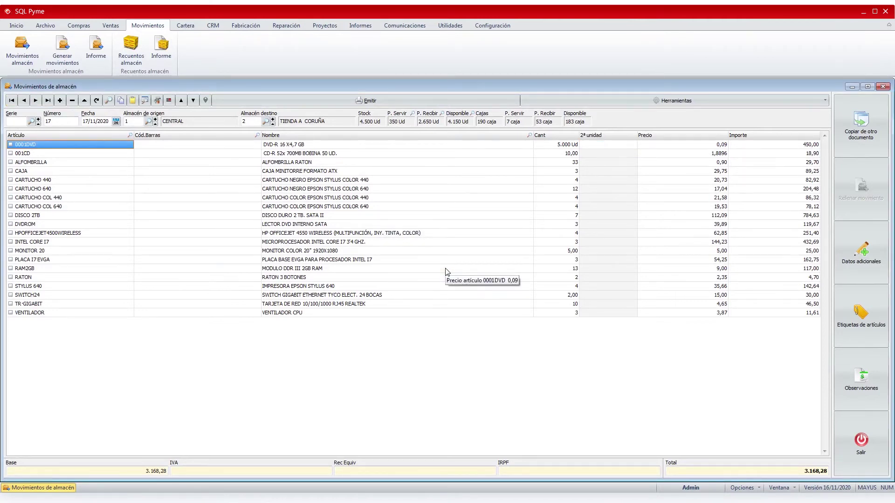
Go to the last warehouse movement and view the observations of its 0001DVD line.
click(806, 103)
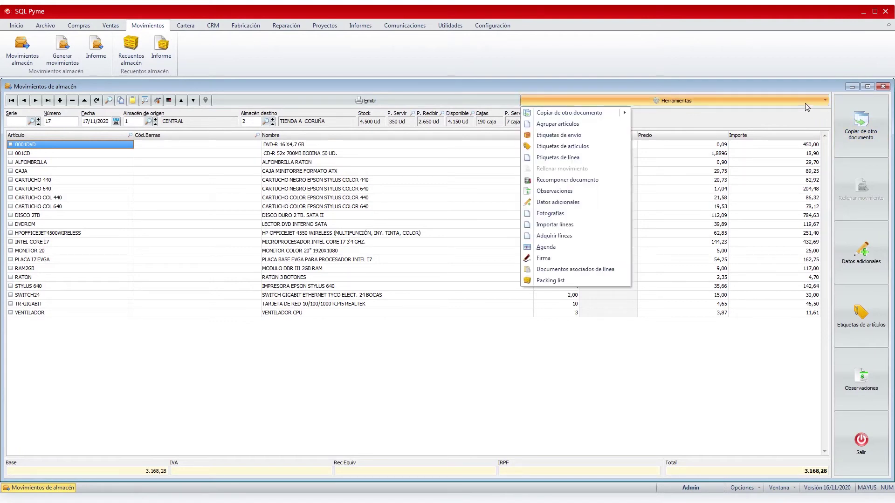
click(207, 120)
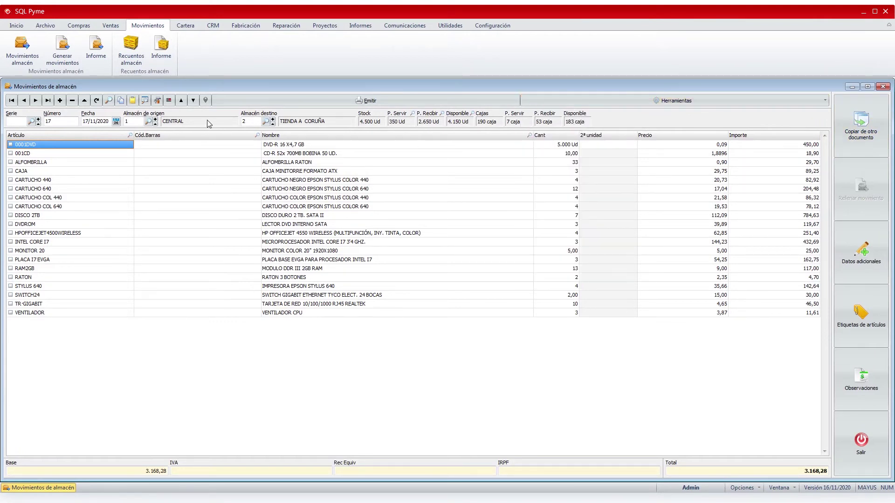
click(48, 101)
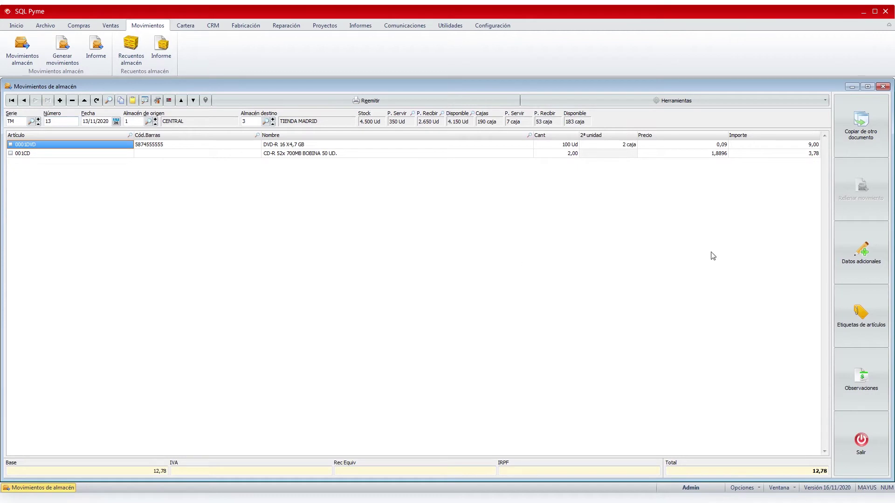
click(798, 101)
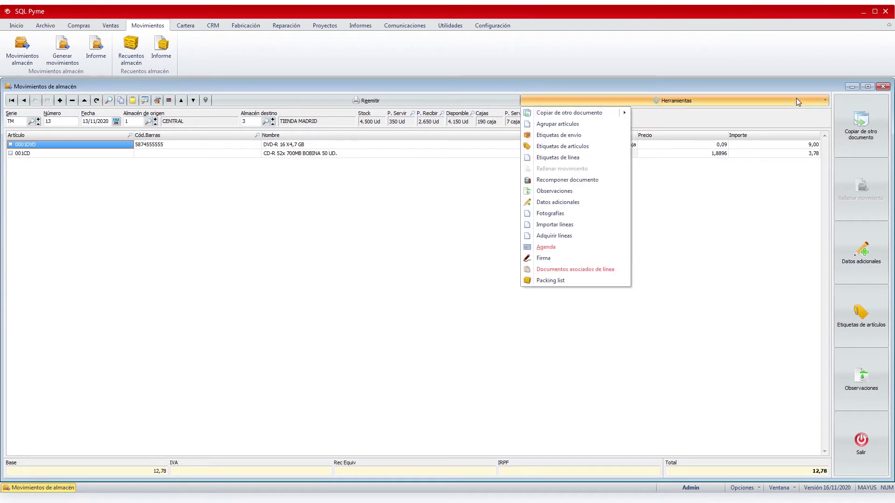
mouse_move(600, 113)
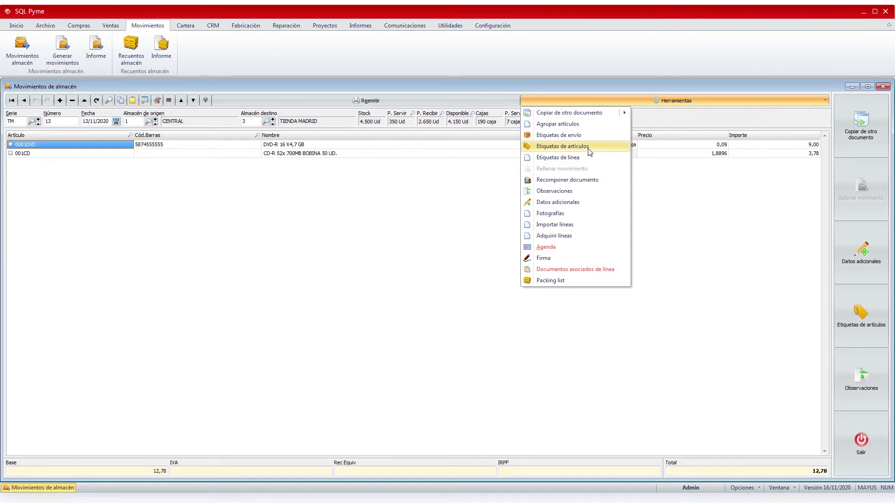
click(573, 193)
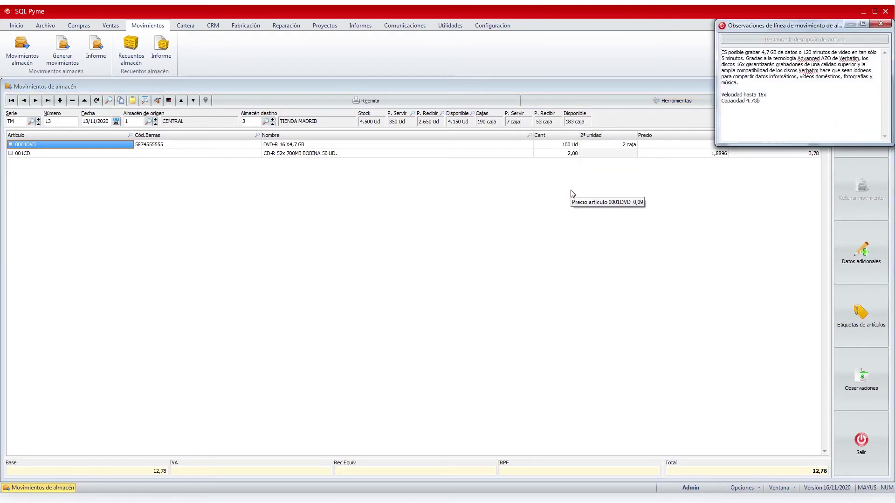
click(880, 23)
View the photographs of article 0001DVD and close them.
click(687, 100)
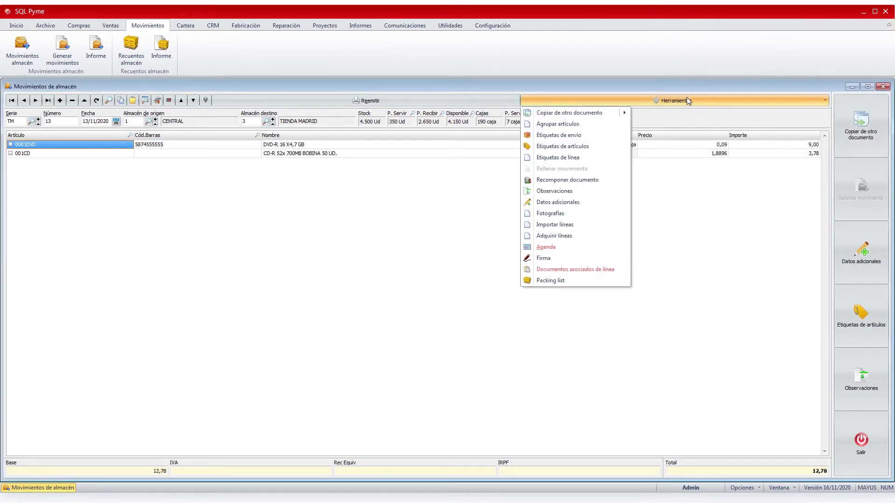
click(576, 213)
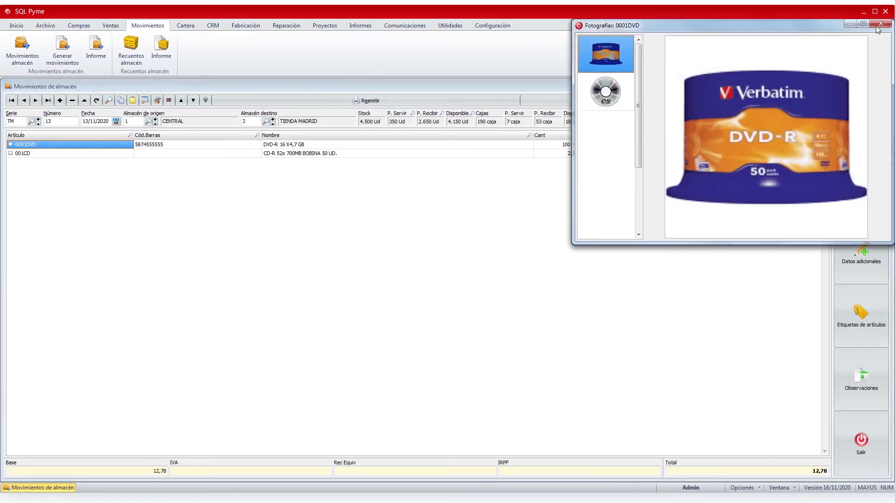
click(877, 26)
Review the agenda entry linked to the movement and close the agenda.
click(725, 98)
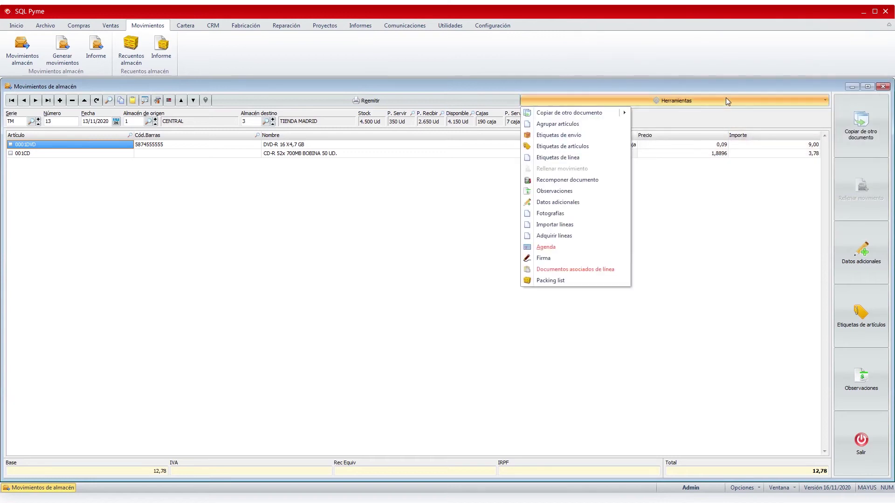
click(587, 250)
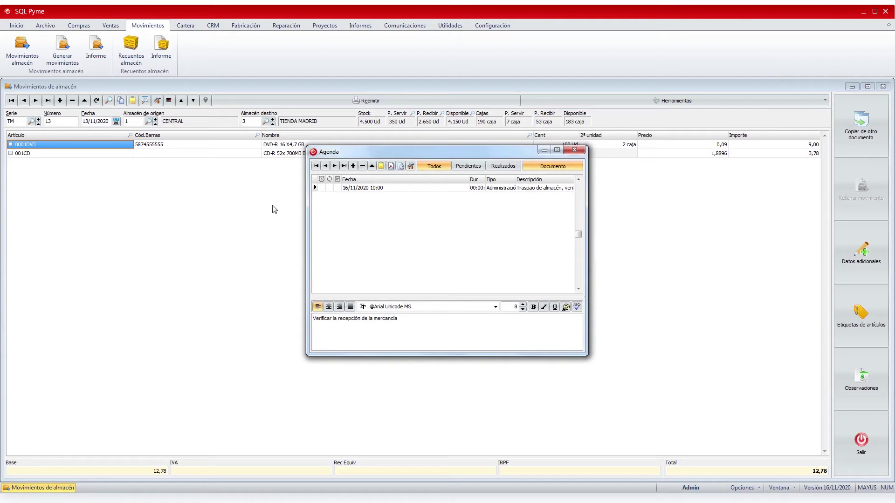
click(376, 188)
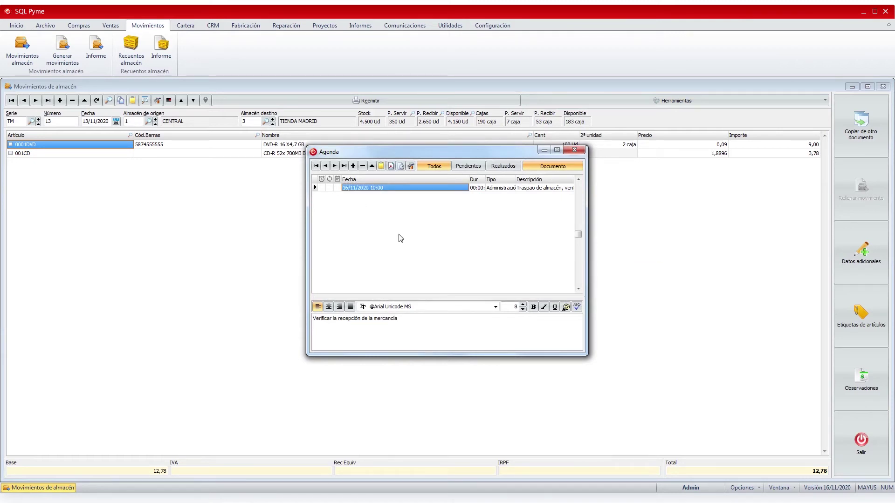
click(574, 150)
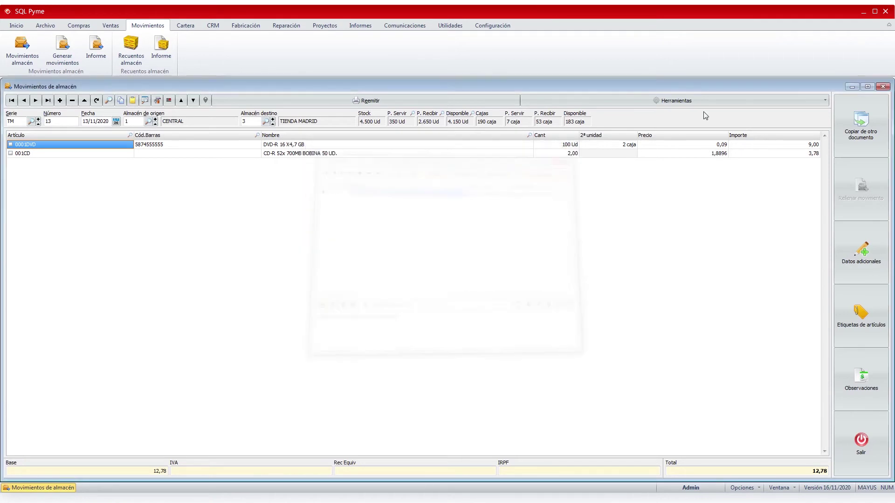
Open the technical sheet PDF associated with the 0001DVD line, and close it and the associated documents.
click(708, 102)
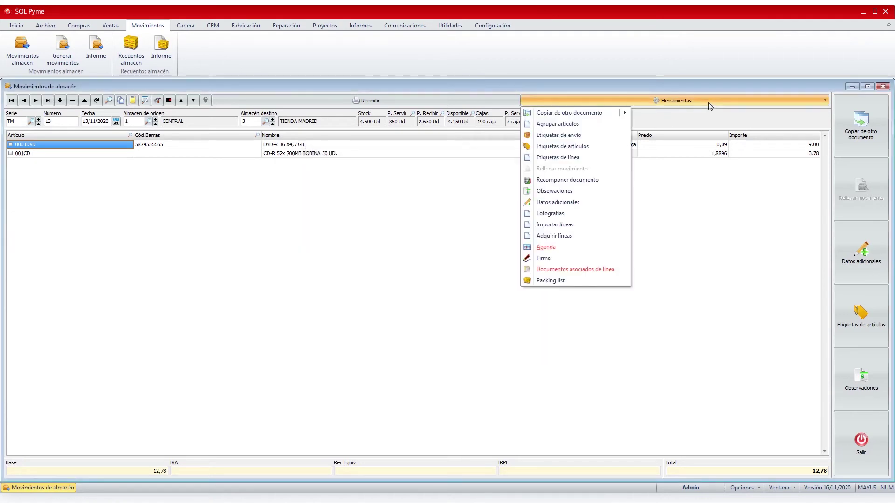
click(607, 271)
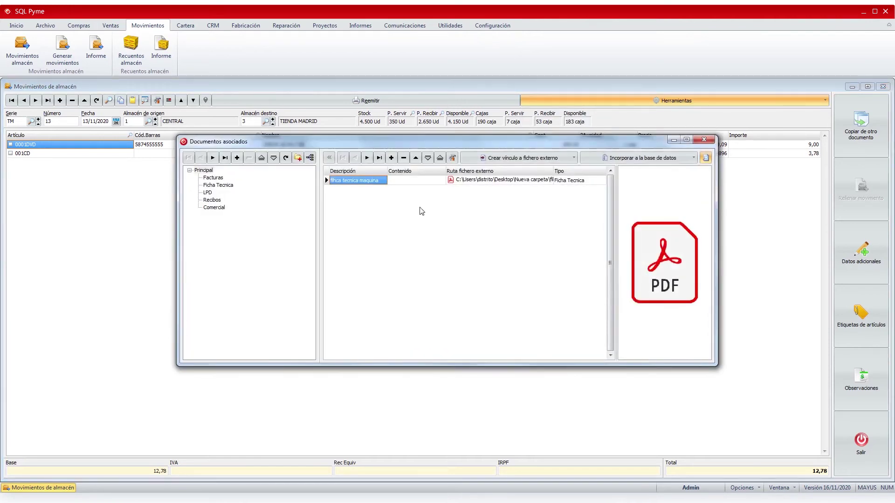
click(513, 181)
double_click(514, 182)
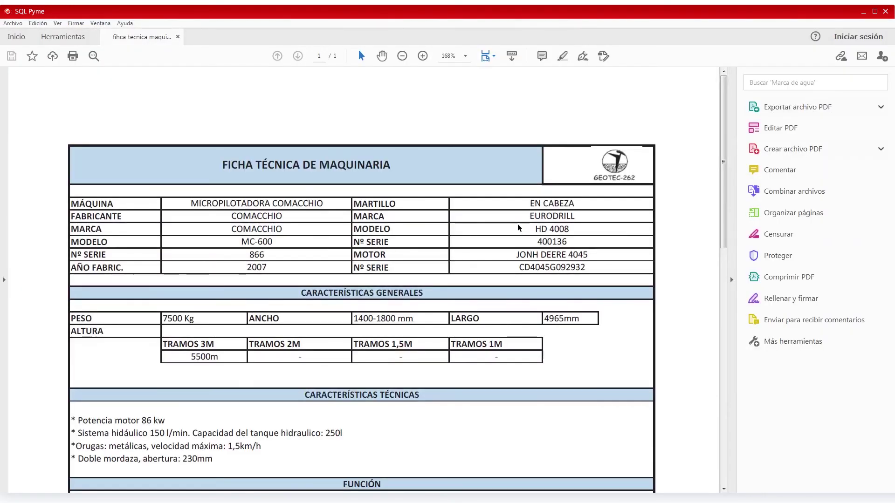
click(886, 11)
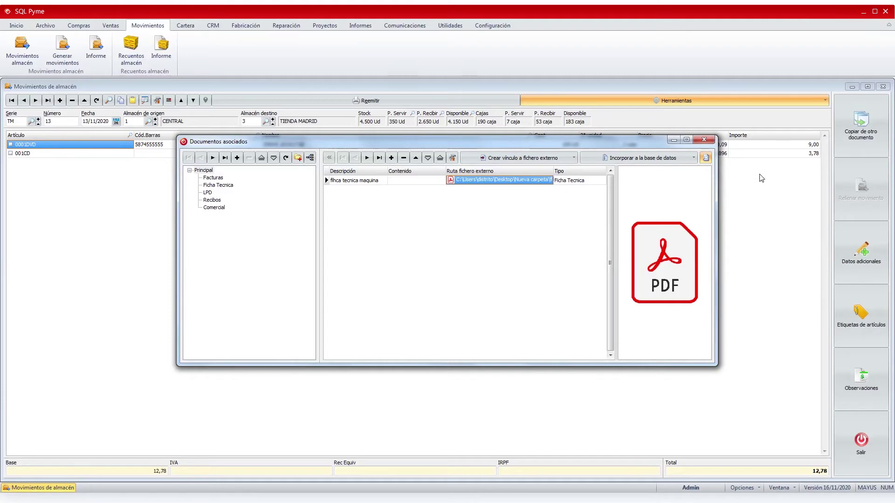
click(704, 140)
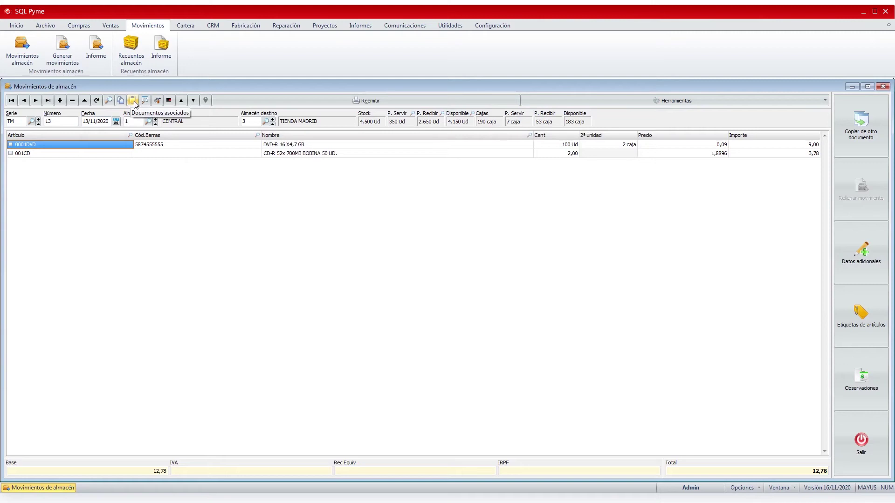
Try the packing list tool for the movement and close the warehouse movements window.
click(600, 96)
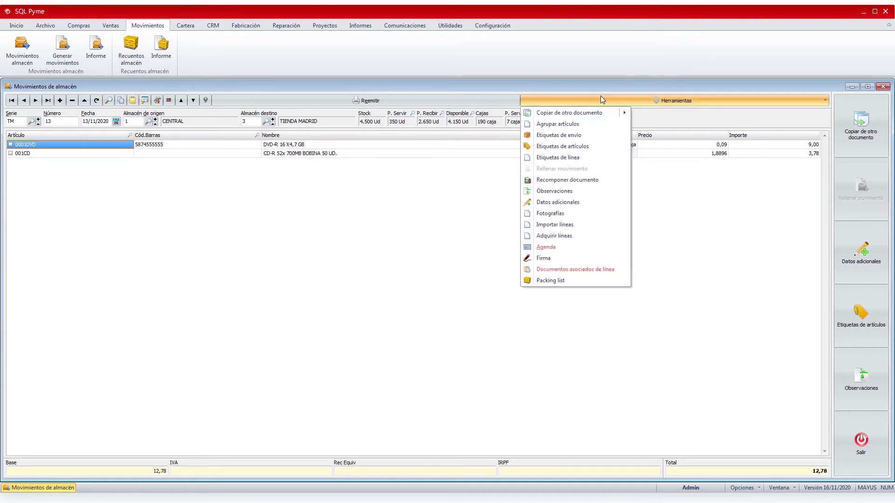
click(571, 282)
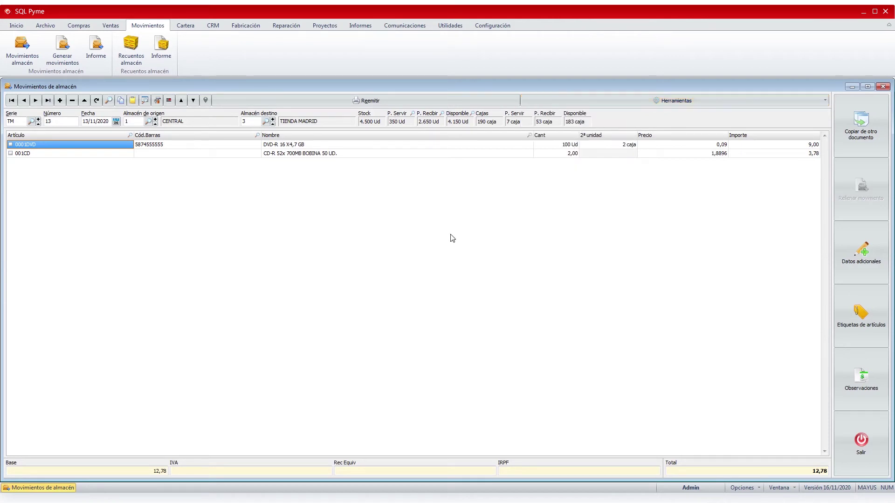
click(882, 86)
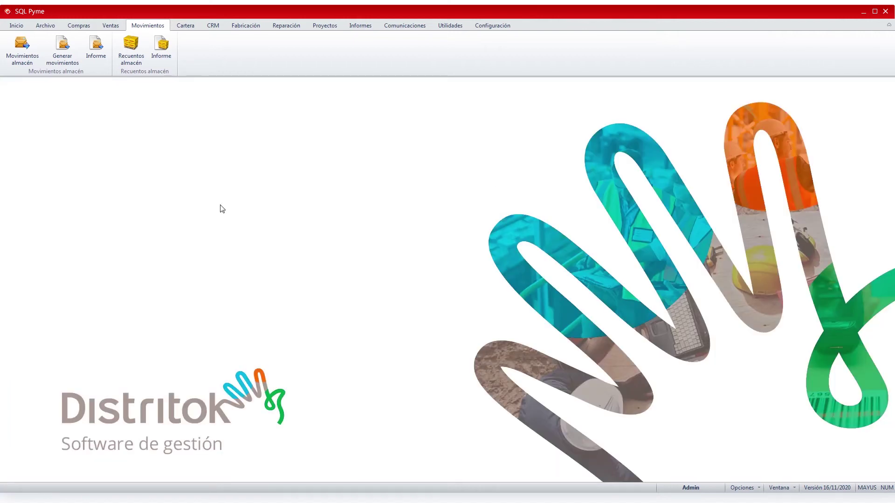
List the restocking proposal from sales dated 01/12/2019 to 31/01/2020, with CENTRAL (1) as the origin warehouse.
click(69, 49)
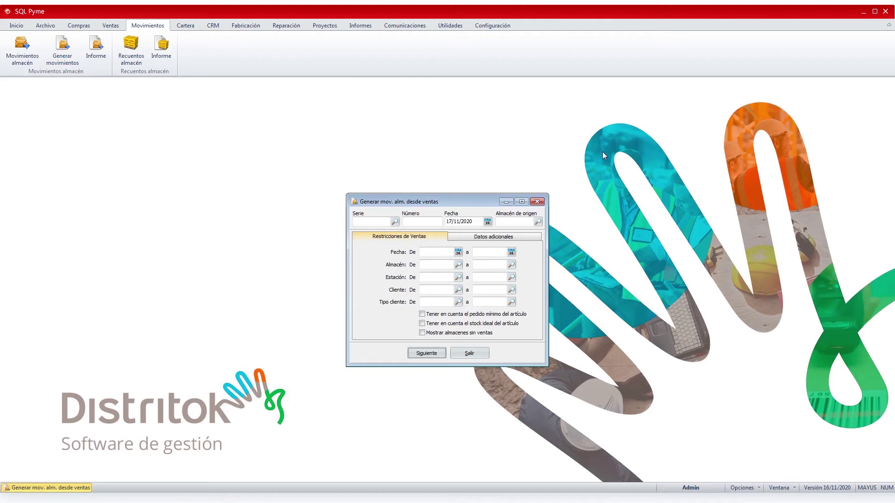
click(538, 223)
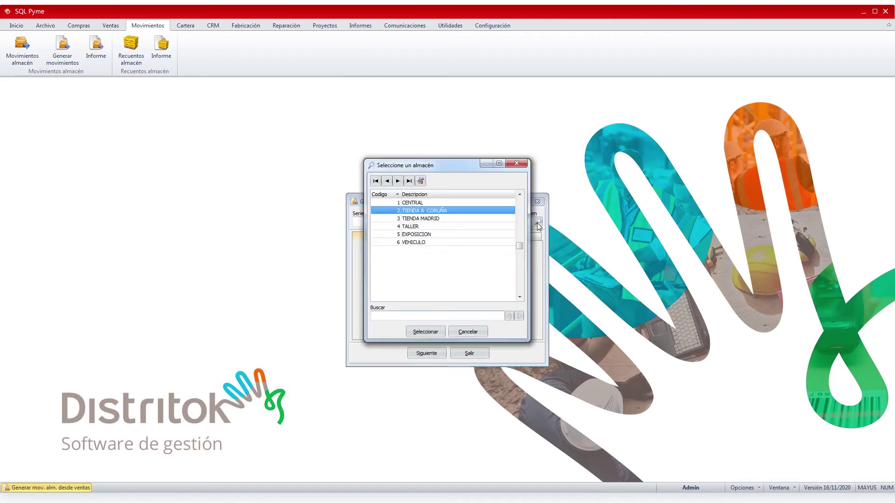
double_click(421, 202)
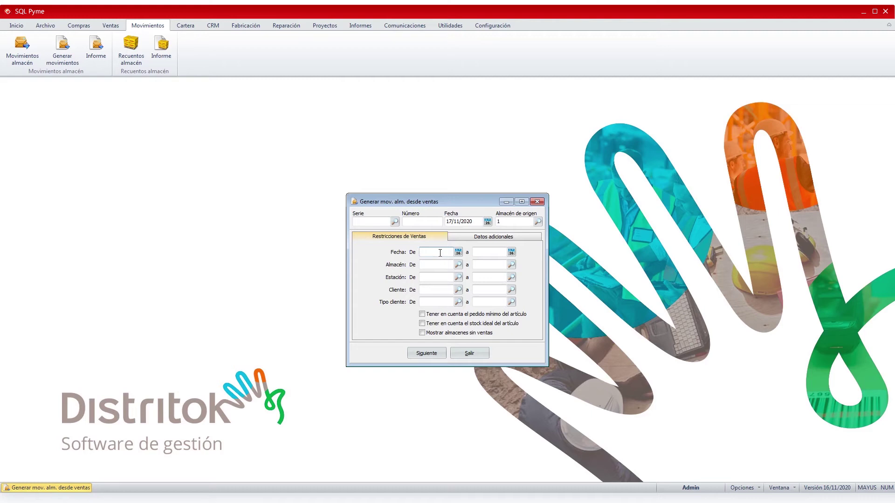
text(1/)
text(12/2019)
key(Tab)
text(3101)
key(Tab)
click(426, 353)
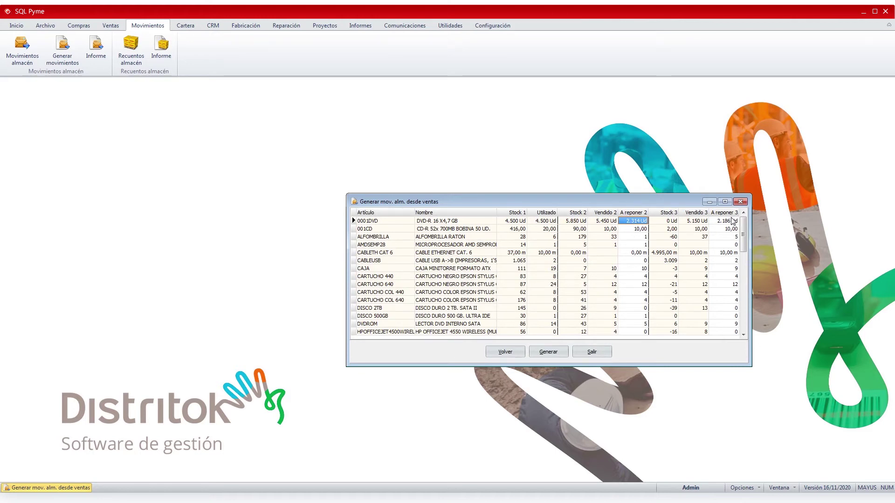
Try a restock quantity of 15 for article 001CD in warehouse 2, and close the generator without generating the movements.
click(629, 236)
click(637, 230)
text(15)
key(Tab)
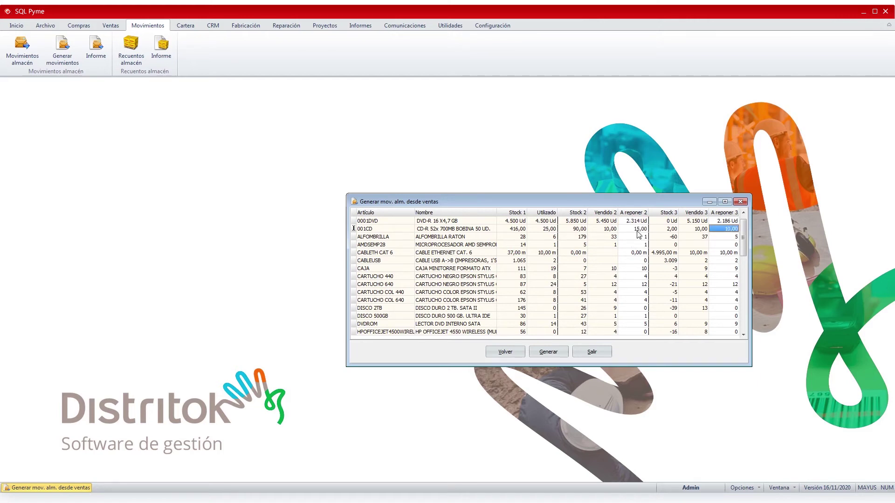
click(505, 352)
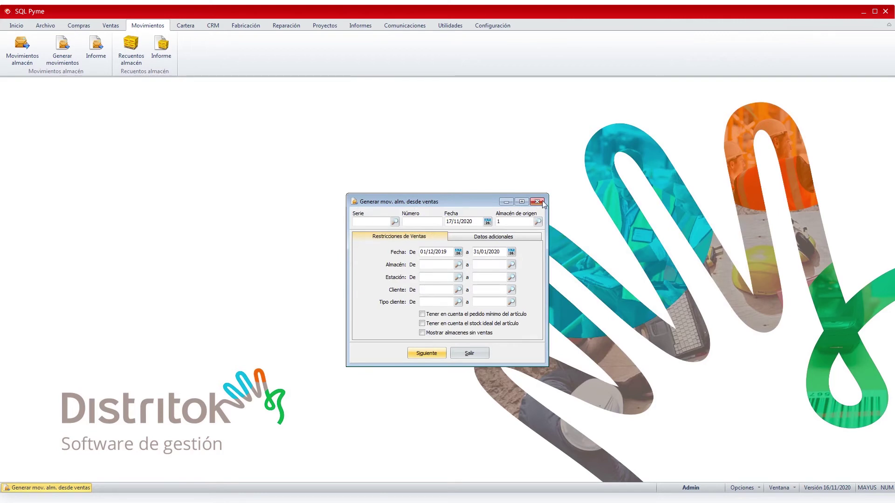
click(541, 201)
Review the options of the report on movements between warehouses, including line detailing, and close it.
click(95, 55)
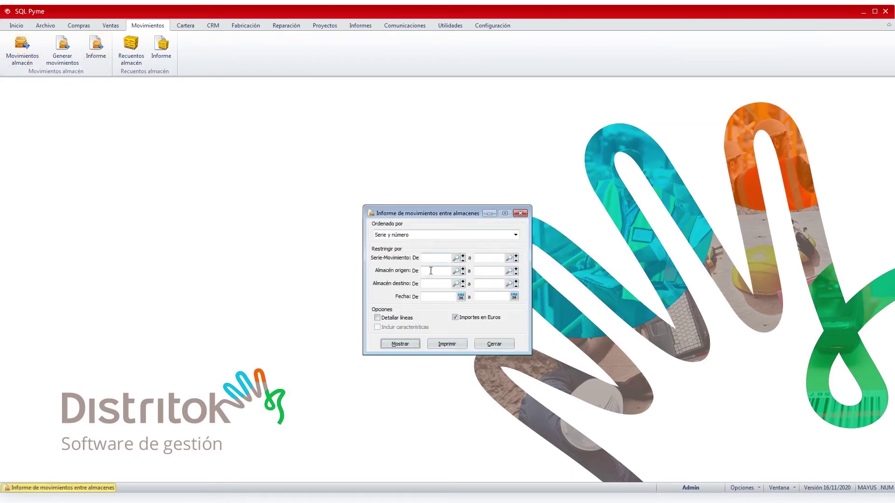
click(404, 320)
click(401, 321)
click(494, 344)
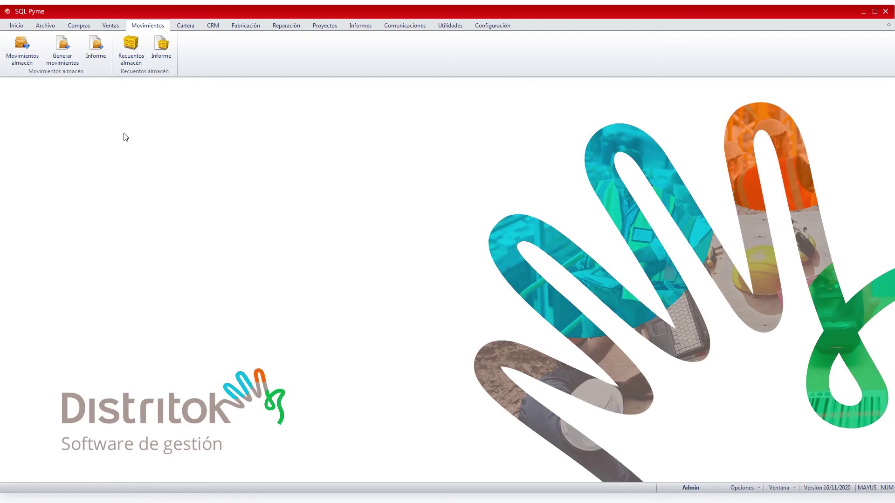
Start a new warehouse count for CENTRAL with the count type Relativo.
click(131, 49)
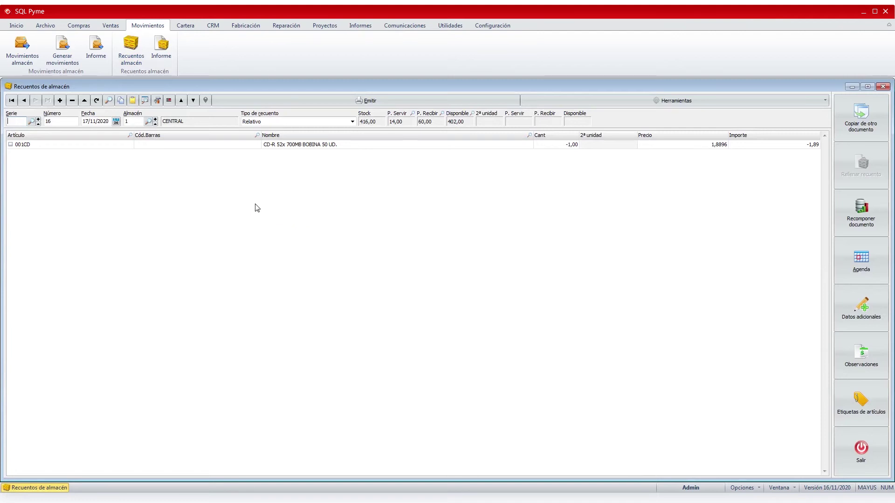
click(60, 100)
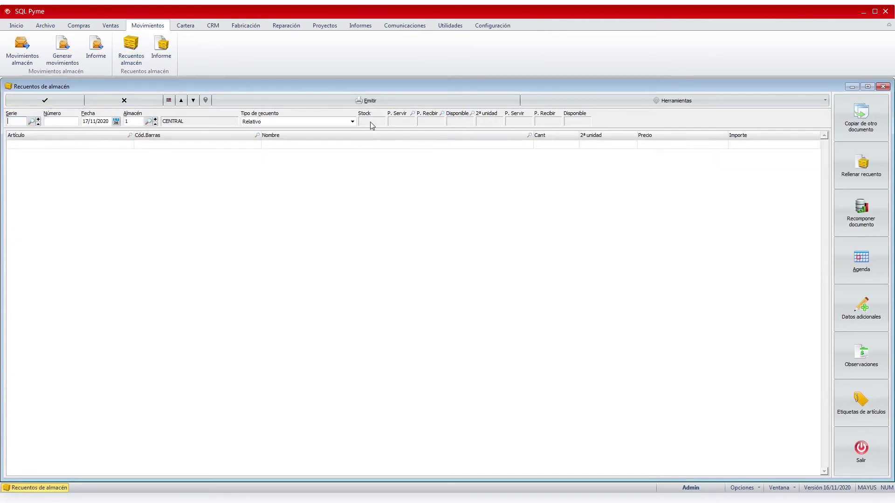
click(352, 122)
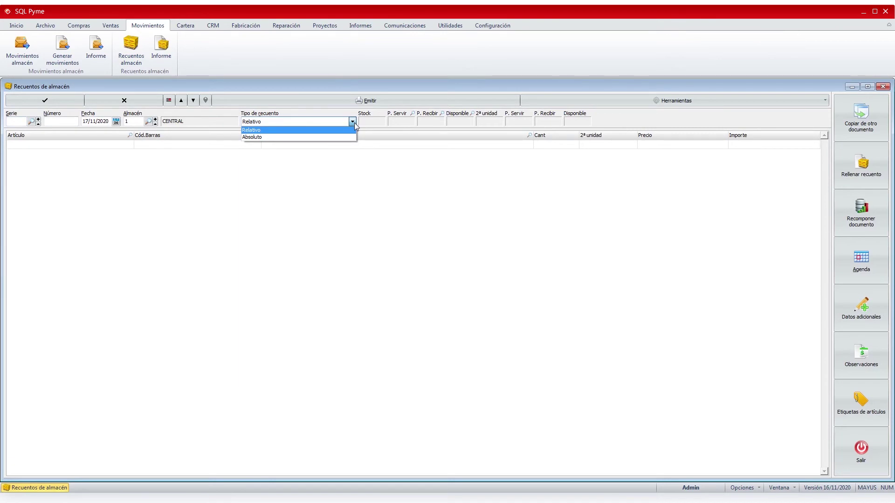
click(338, 130)
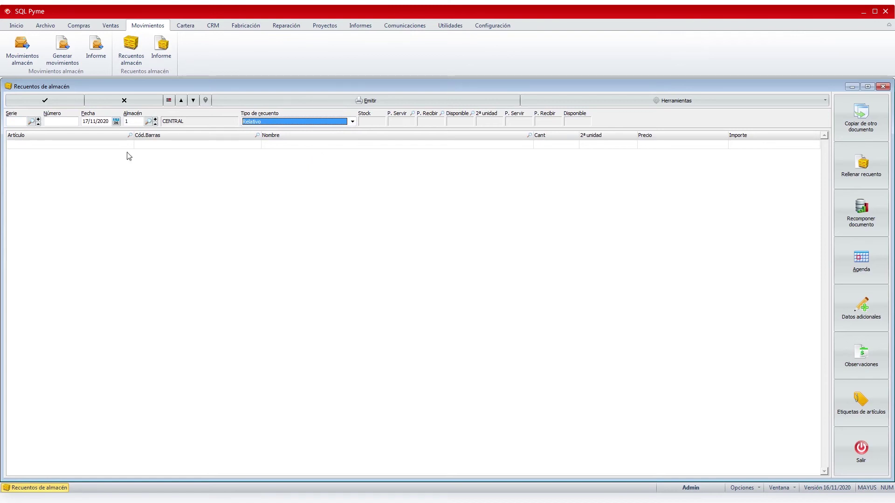
Add article 001CD to the count with a quantity of -1.
double_click(66, 145)
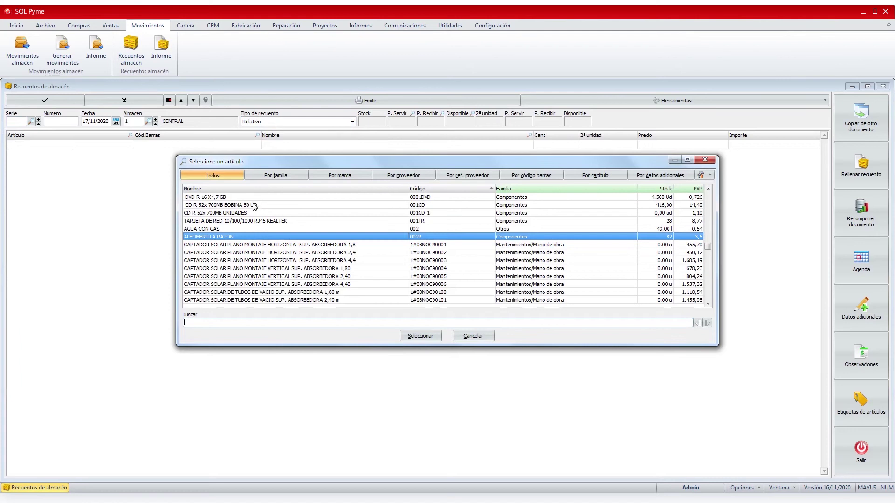
double_click(256, 205)
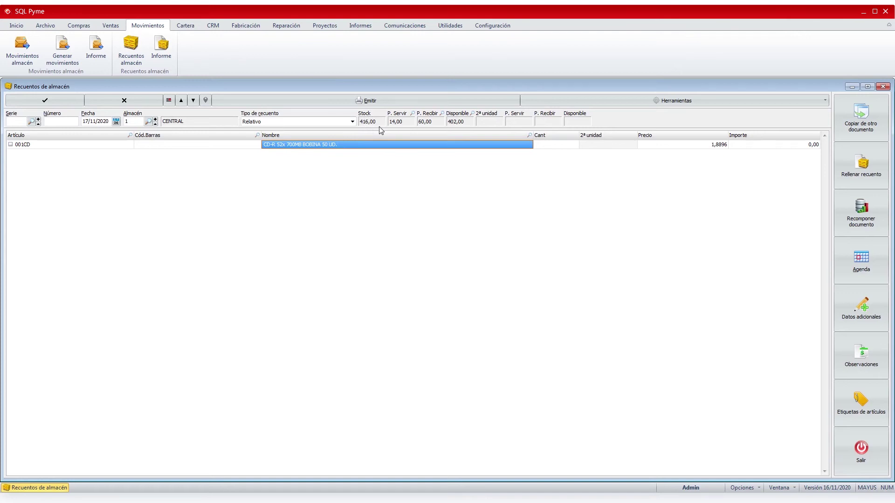
key(Return)
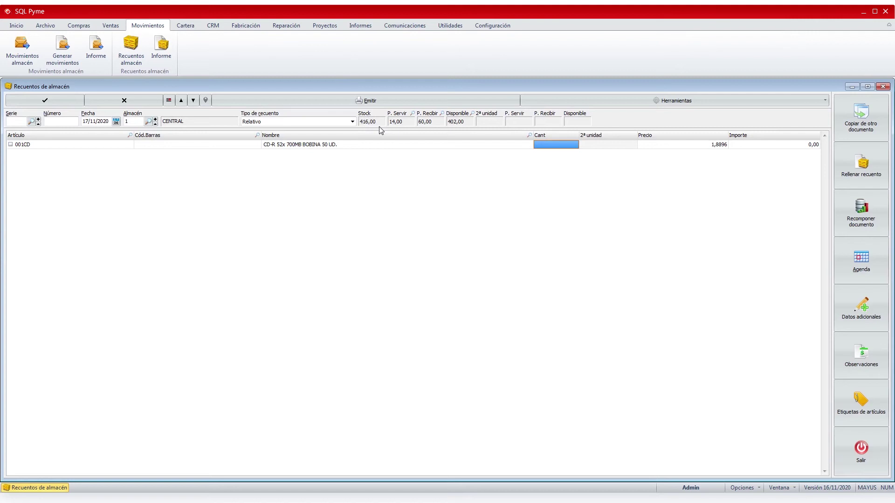
text(-1)
key(Return)
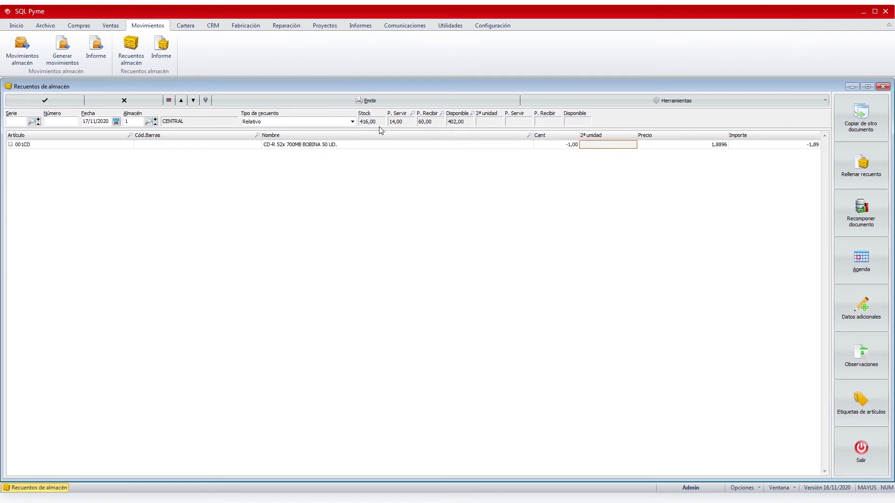
Save and issue the relative count, view the whole page of the issued document, and close it.
click(46, 105)
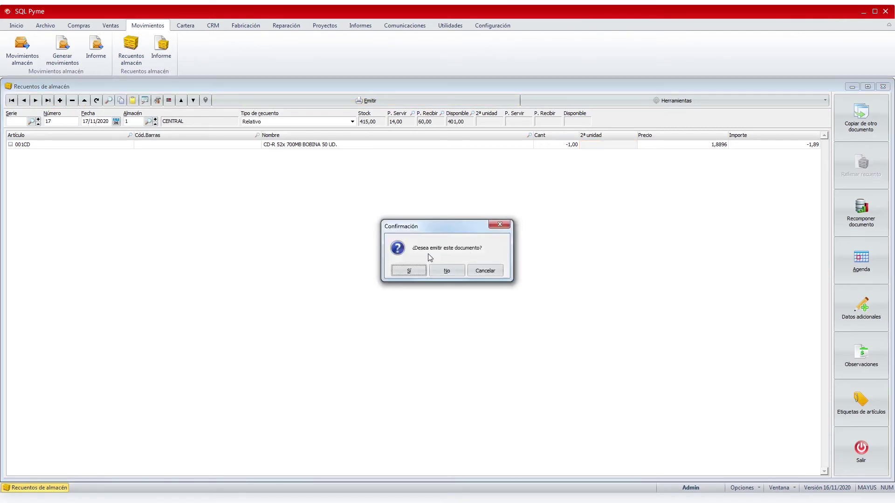
click(409, 270)
click(100, 100)
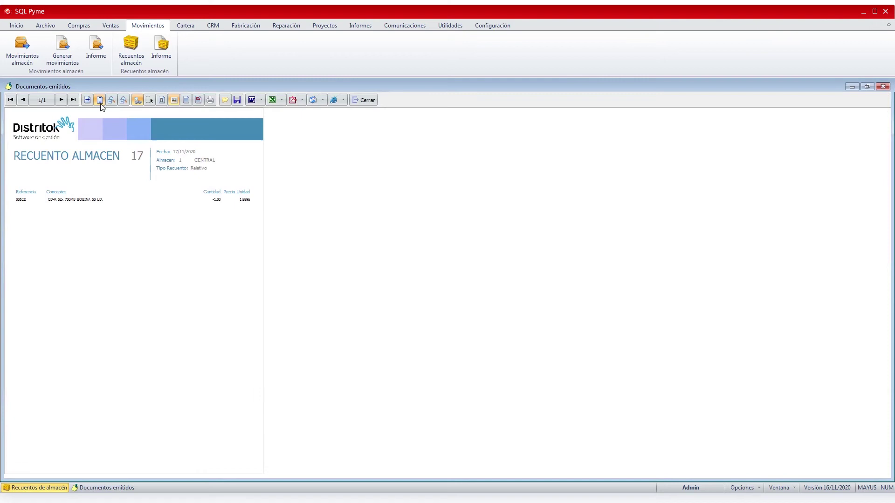
click(365, 99)
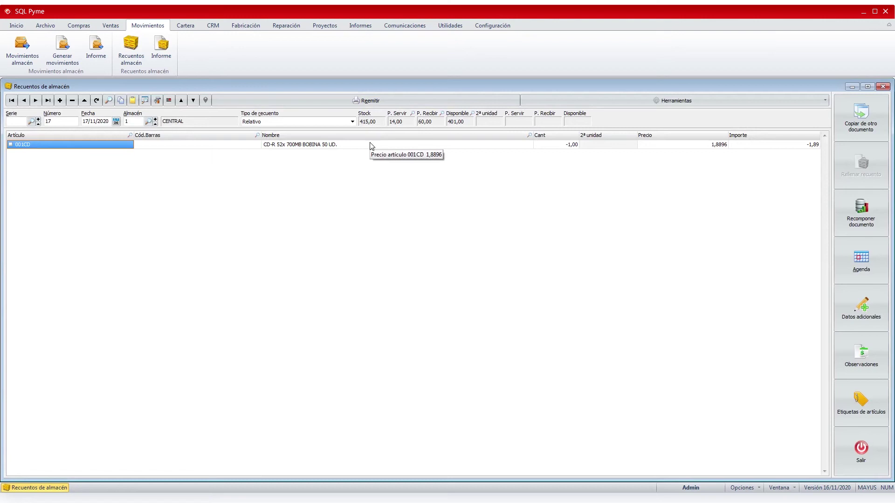
Start another warehouse count for CENTRAL with the count type Absoluto.
click(60, 100)
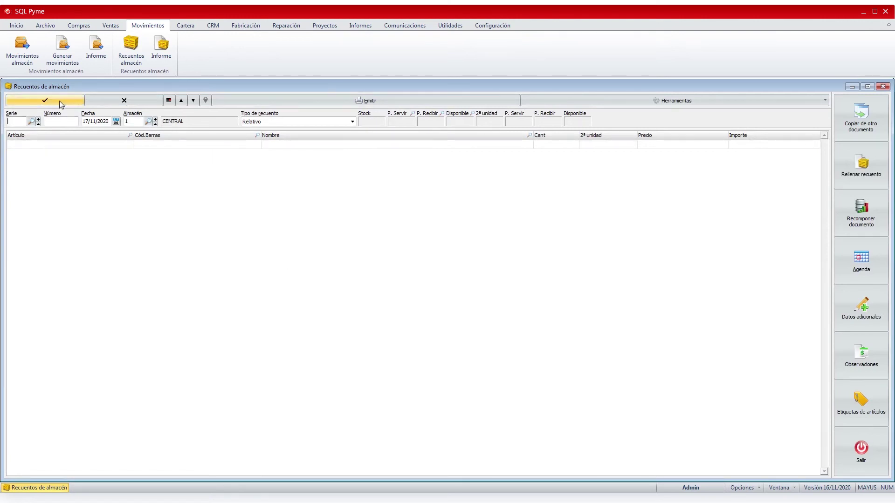
click(339, 122)
click(336, 140)
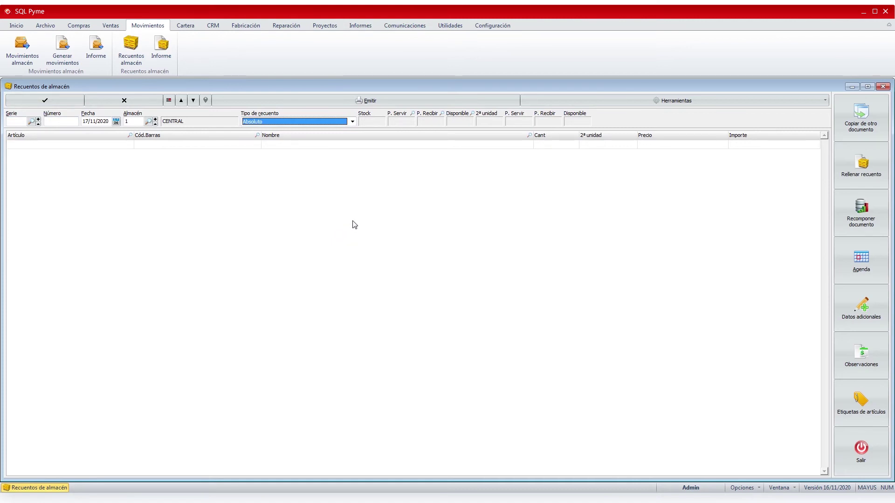
Restrict the automatic filling of the count to the families from Consumibles to Consumibles/Disquetes.
click(861, 176)
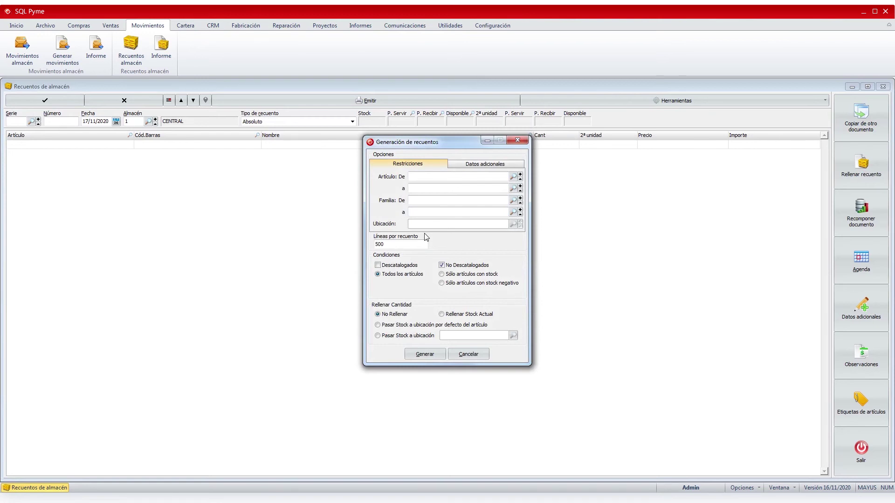
click(420, 176)
click(420, 201)
click(513, 200)
drag(530, 239, 530, 249)
click(385, 252)
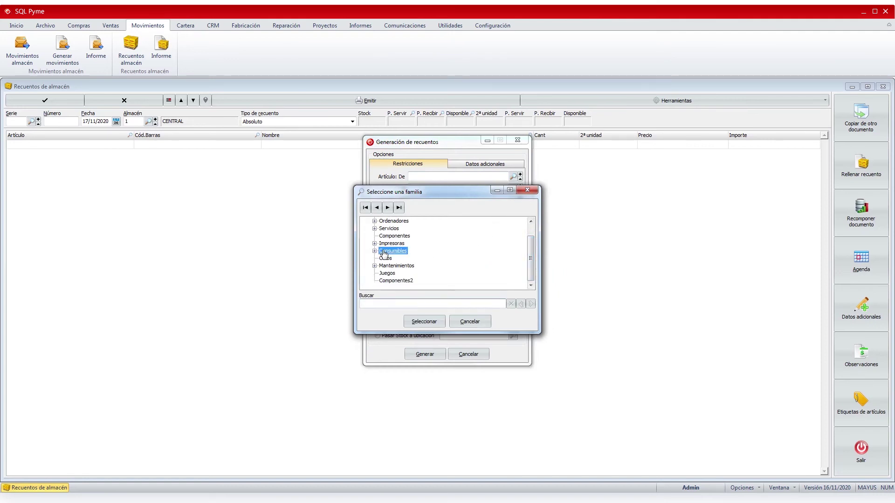
double_click(385, 252)
click(514, 212)
click(374, 266)
click(399, 281)
double_click(399, 281)
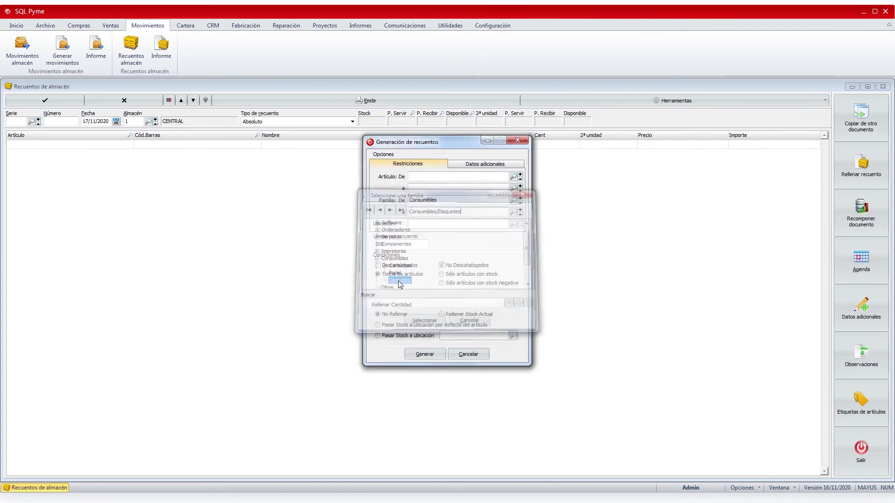
Generate the count lines with their quantities filled from the current stock.
click(473, 314)
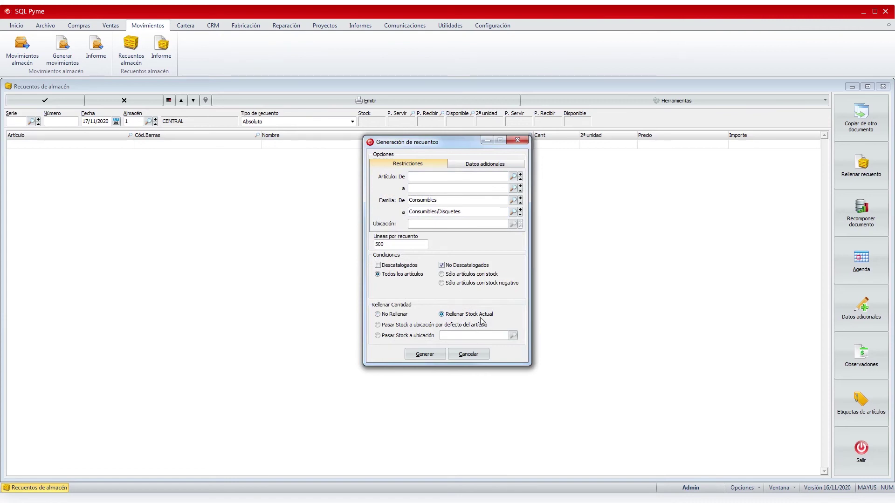
click(424, 359)
click(448, 278)
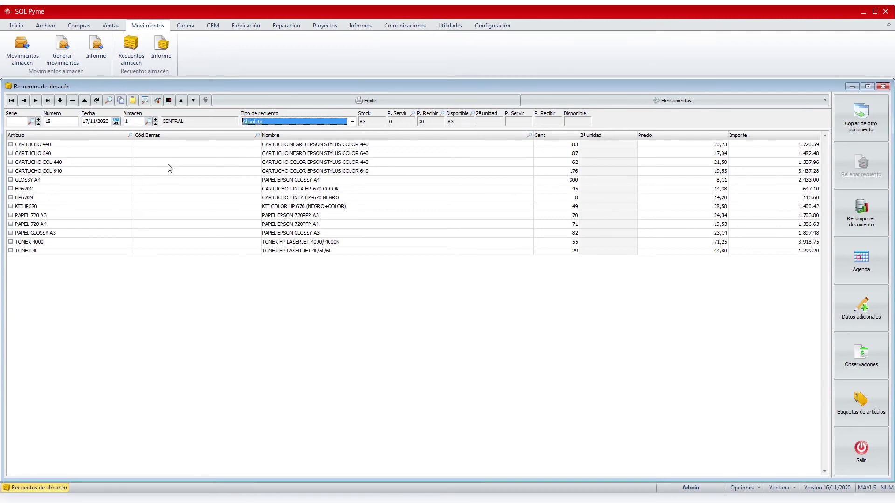
Sort the count lines by Ubicación.
right_click(178, 153)
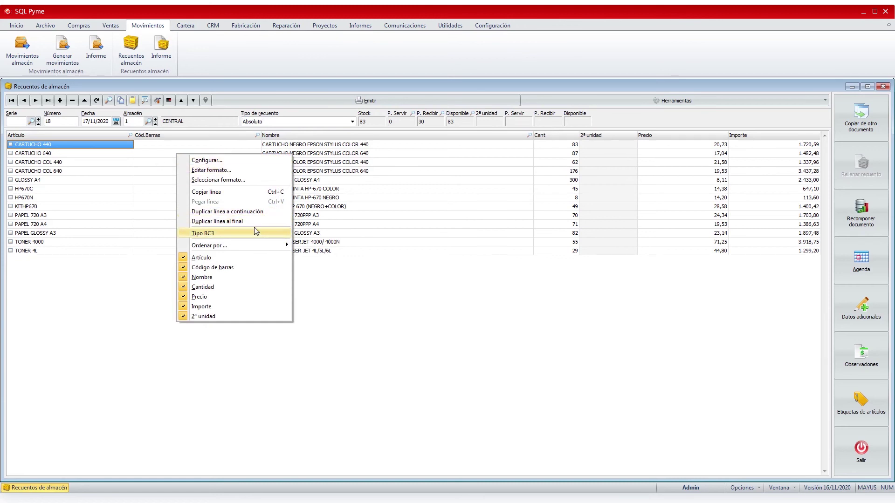
mouse_move(258, 250)
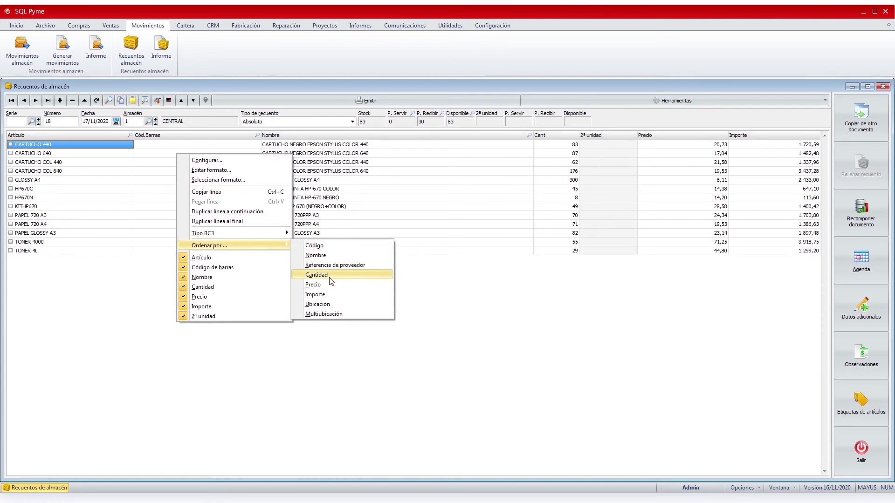
click(303, 305)
click(416, 270)
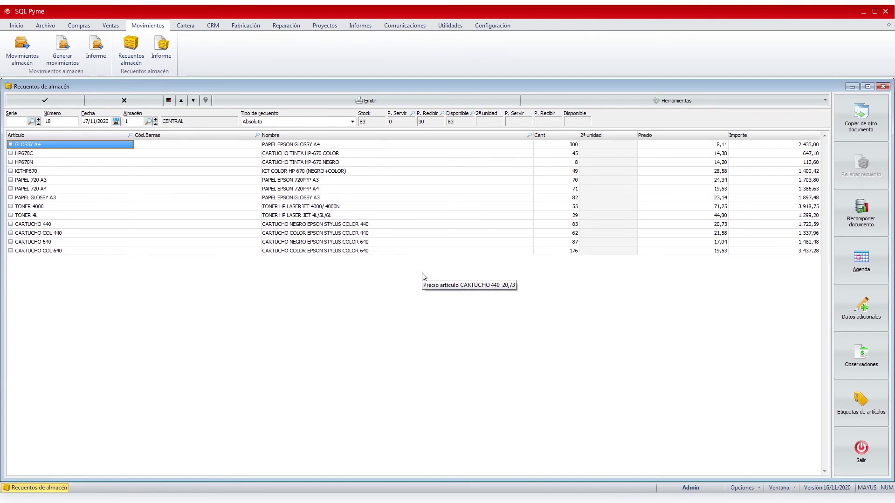
Set the counted quantity of GLOSSY A4 to 250.
click(560, 145)
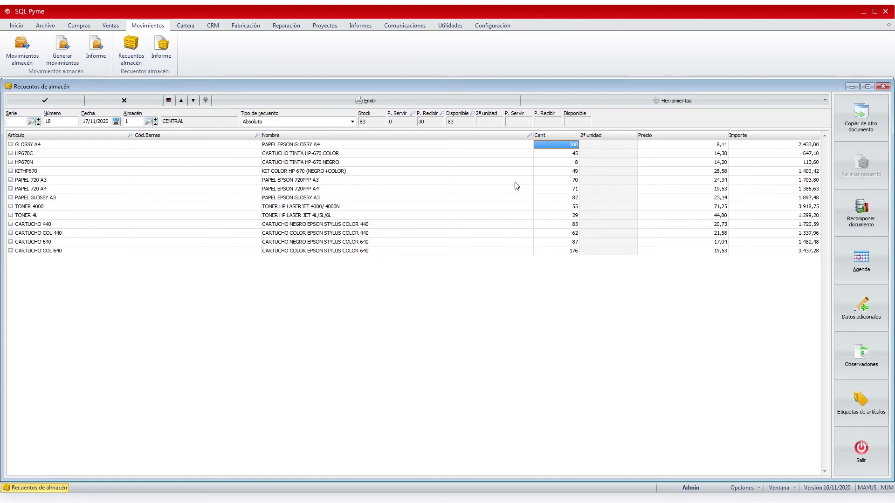
text(250)
key(Return)
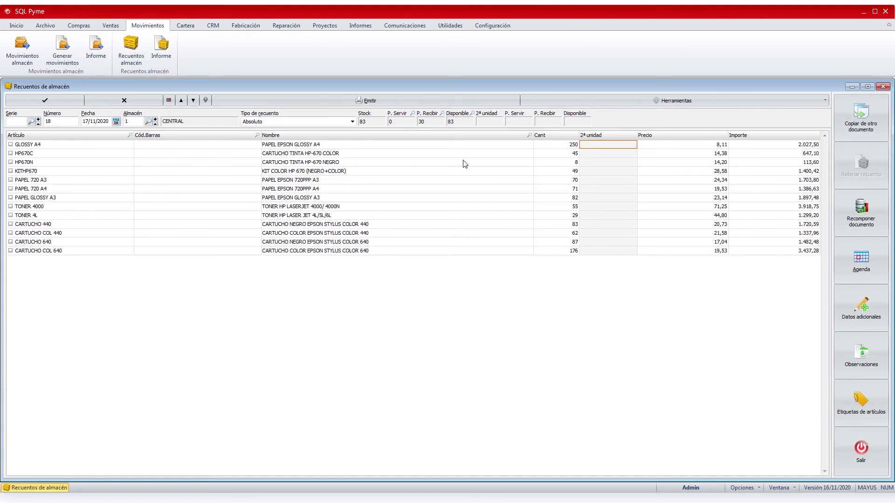
Find the CARTUCHO 440 line by searching the article names for CARTUCHO, and set its counted quantity to 80.
click(529, 135)
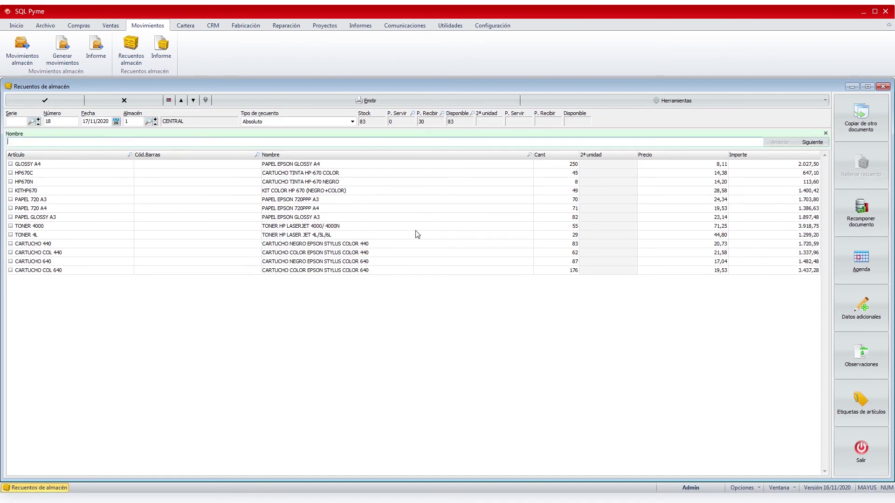
text(CARTUCHO)
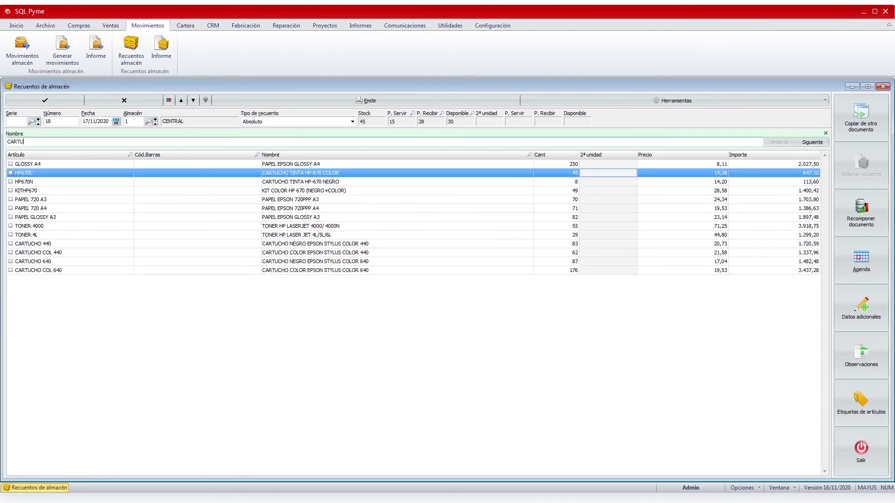
click(813, 142)
click(812, 142)
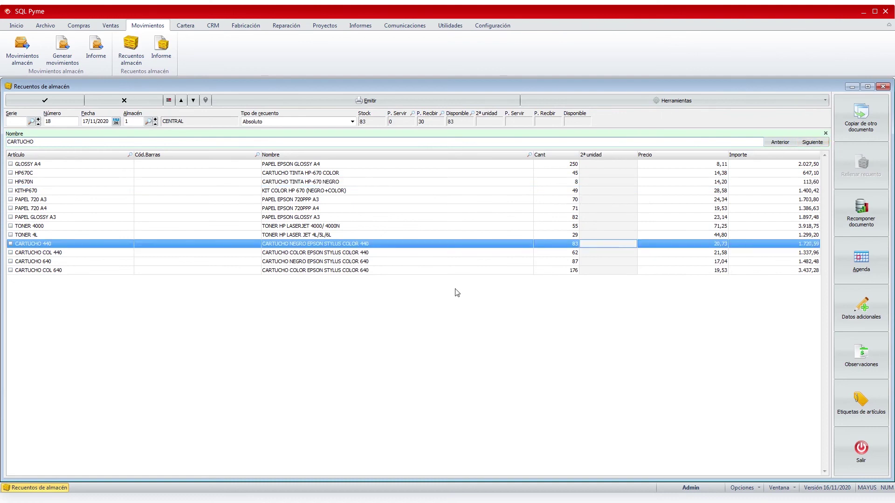
click(560, 246)
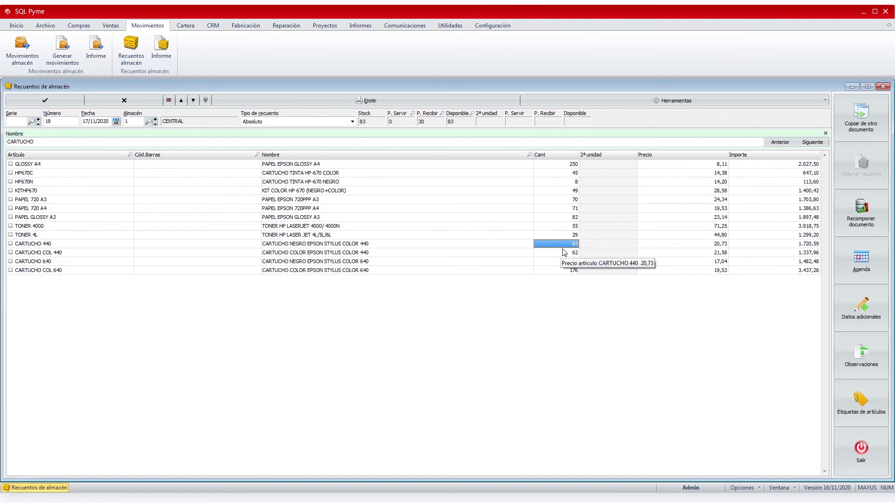
text(80)
key(Tab)
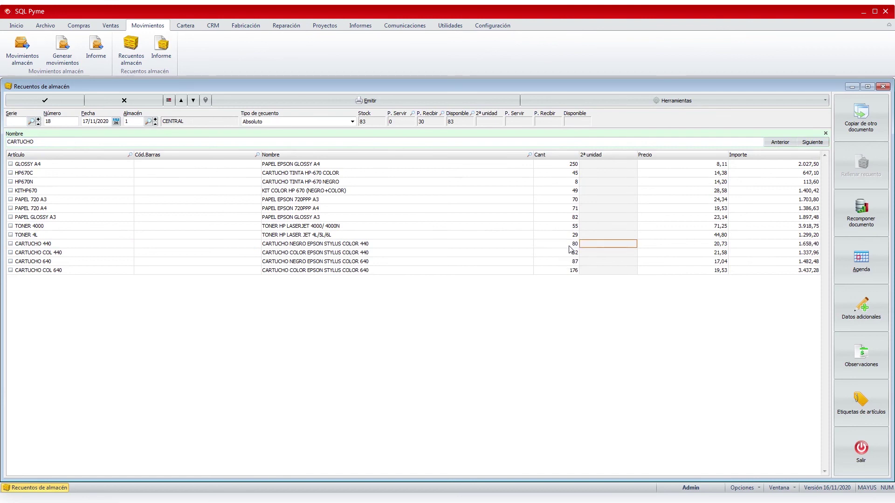
click(826, 134)
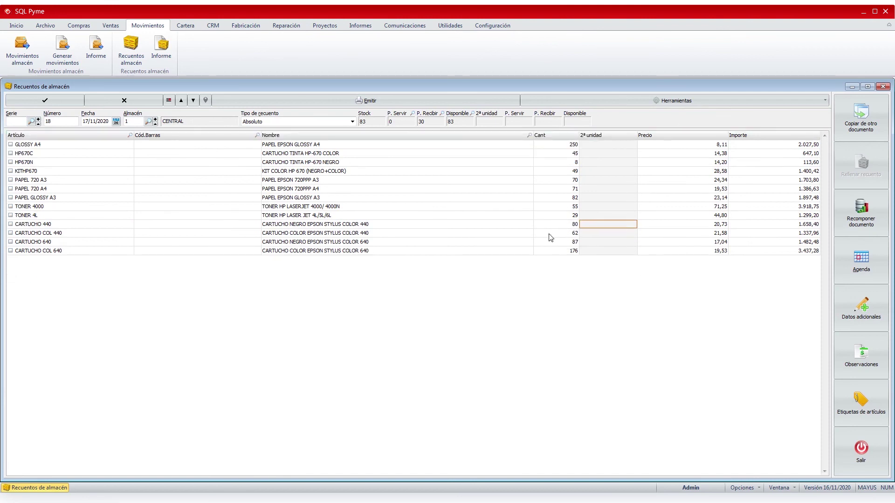
Save the count and recompose its stock levels, article costs and article costs by supplier.
click(36, 102)
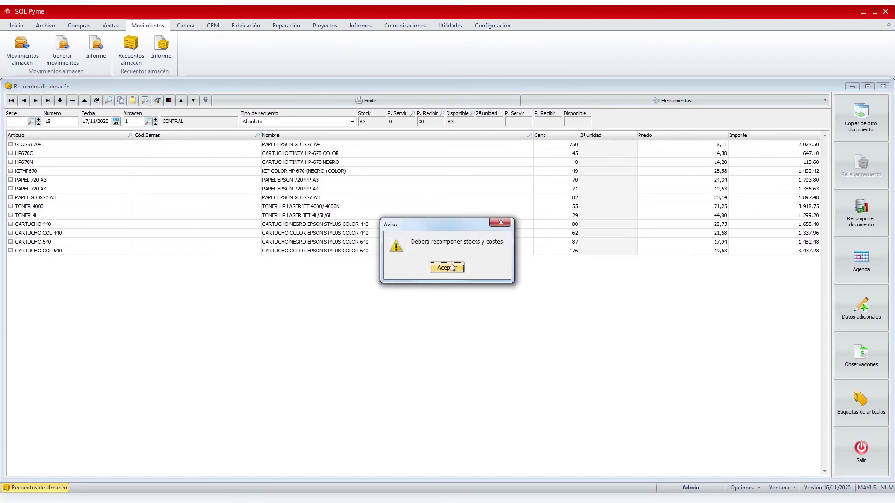
click(451, 269)
click(456, 272)
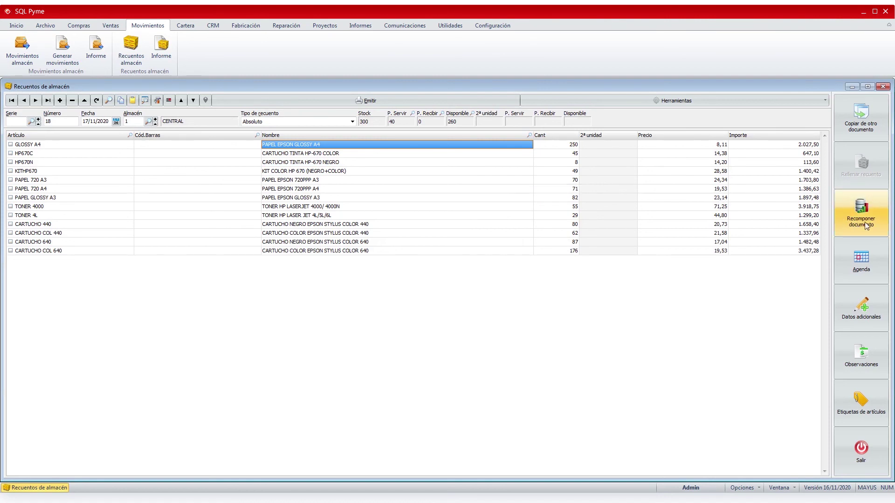
click(870, 208)
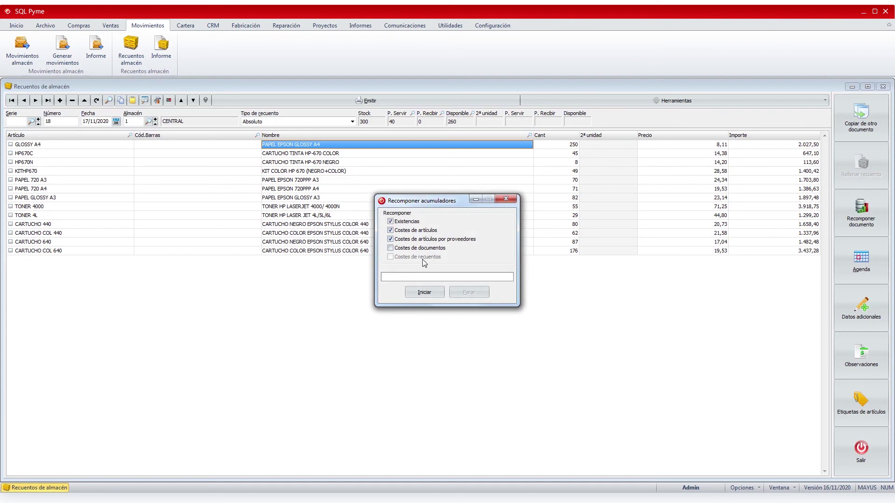
click(424, 292)
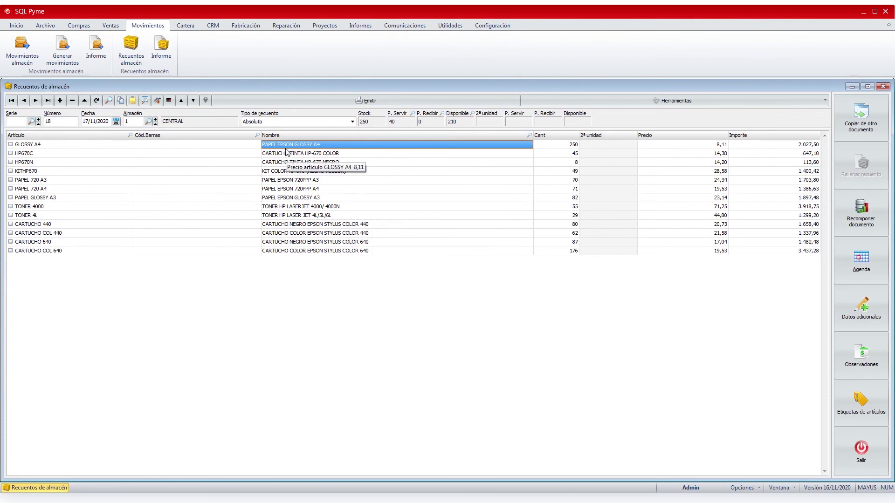
Check the current stock of GLOSSY A4 and CARTUCHO 440 in the saved count.
key(Tab)
click(303, 147)
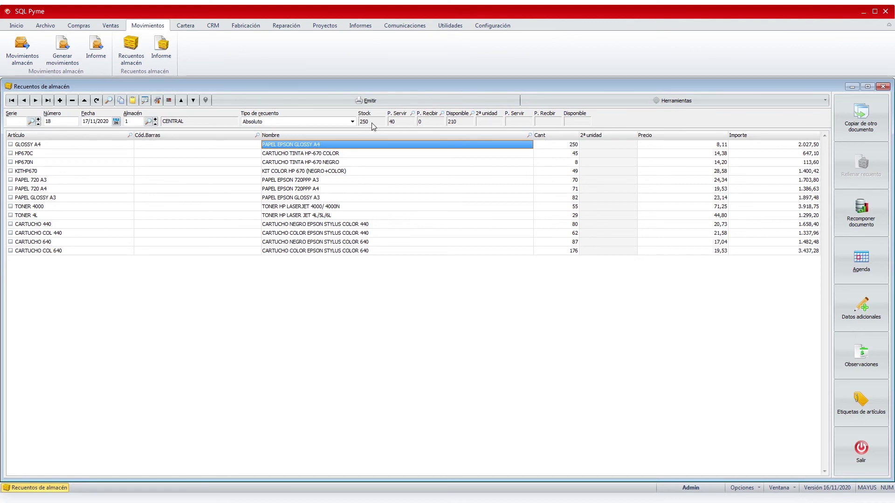
click(396, 228)
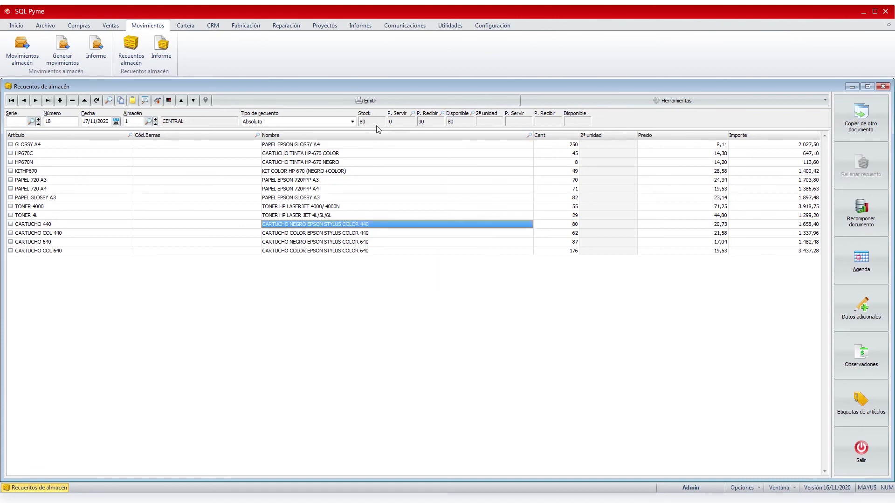
Show the comparison of the count with the current stock, valued according to Precio coste.
click(821, 101)
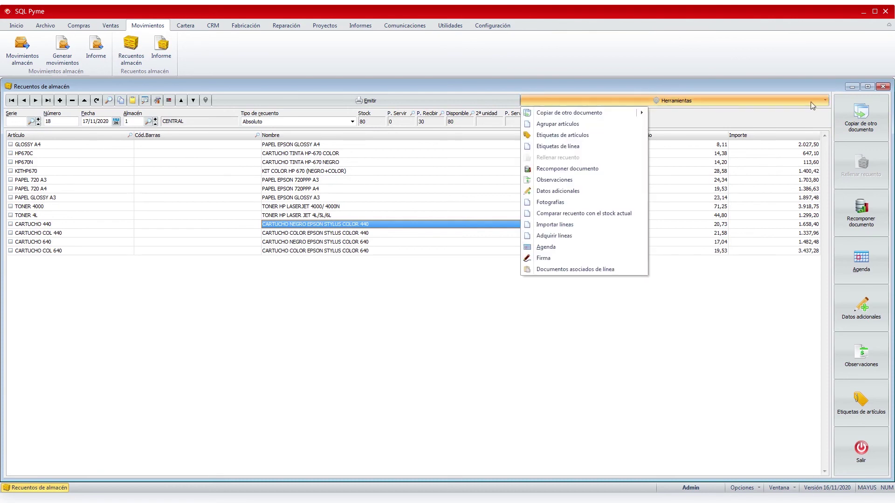
click(628, 215)
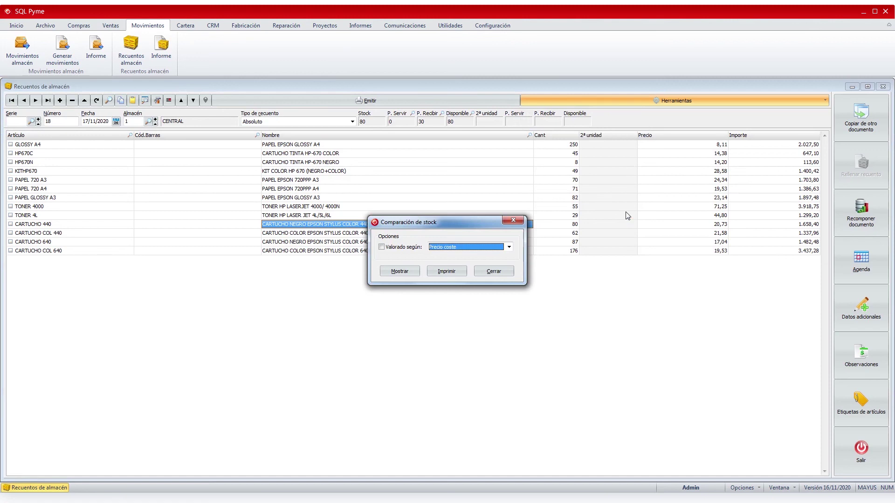
click(395, 248)
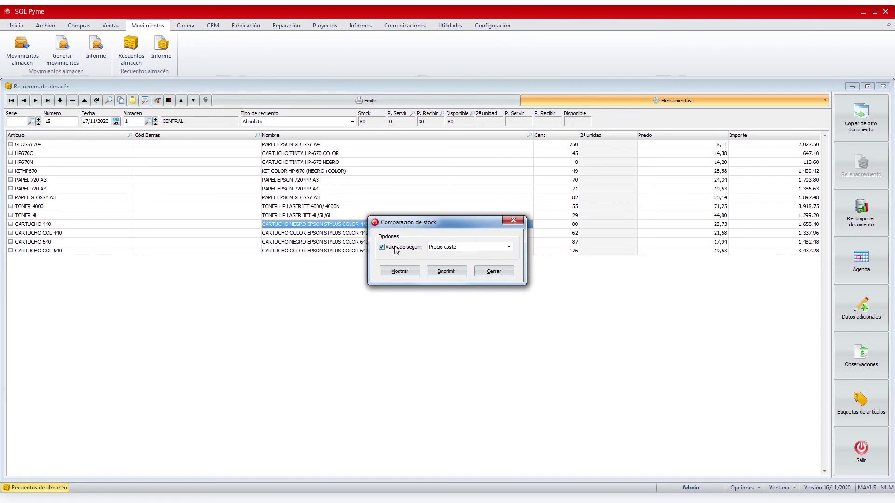
click(392, 271)
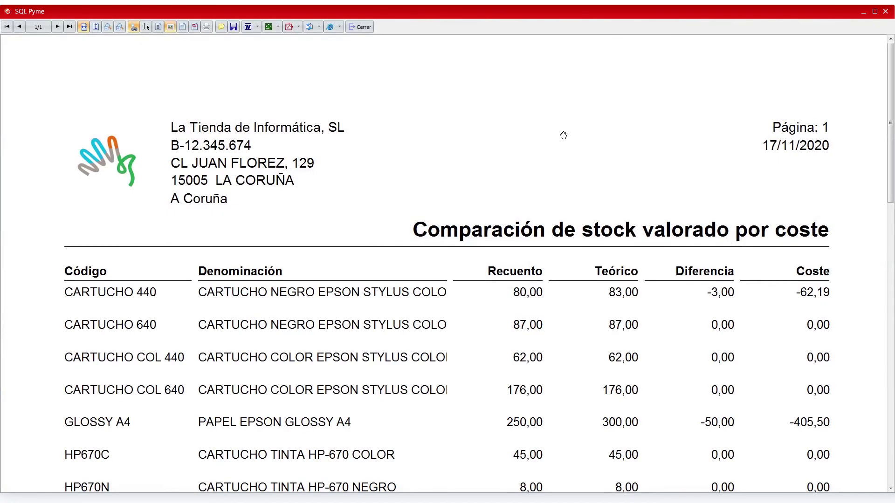
Review the counted, theoretical and difference figures in the comparison report, and close the report and the stock count.
scroll(564, 135, down, 1)
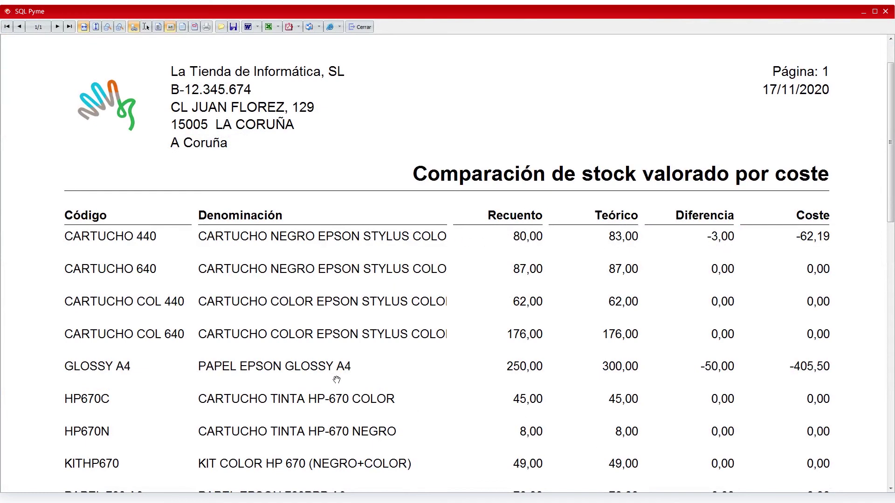
scroll(683, 355, down, 3)
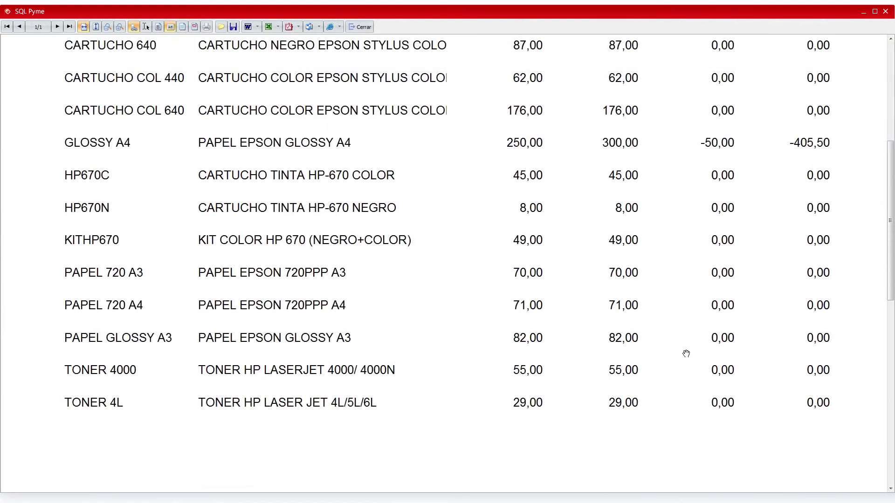
scroll(686, 353, up, 3)
click(362, 27)
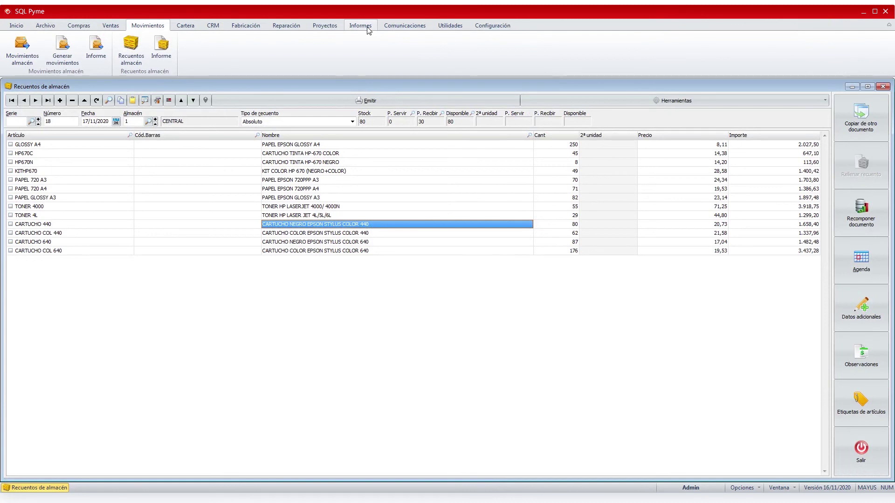
click(882, 88)
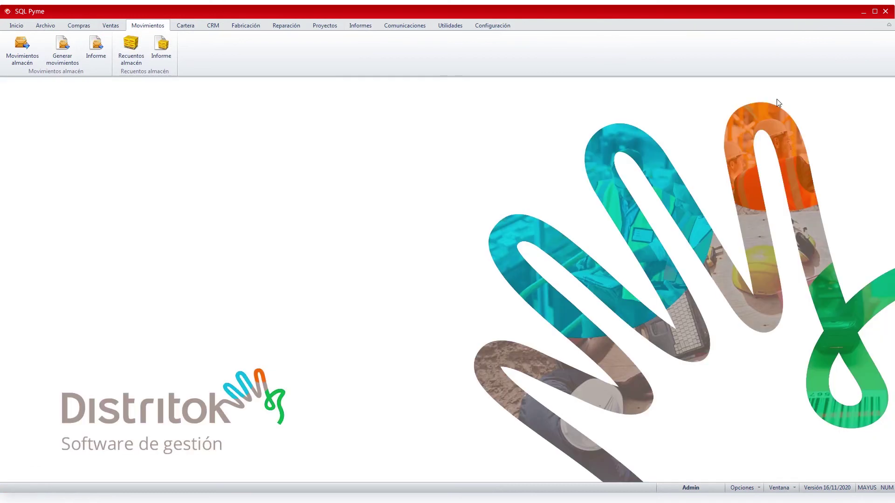
Look over the warehouse count report's sorting, restriction and Detallar líneas options, and close it without generating the report.
click(161, 49)
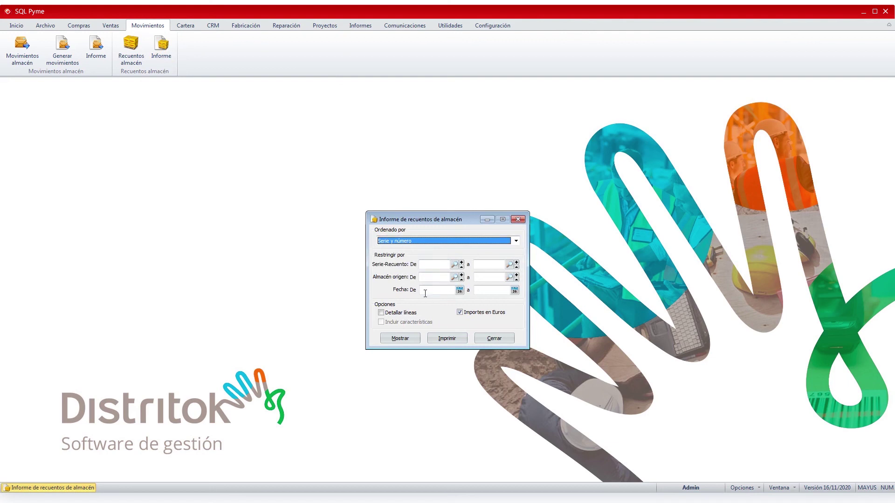
click(382, 313)
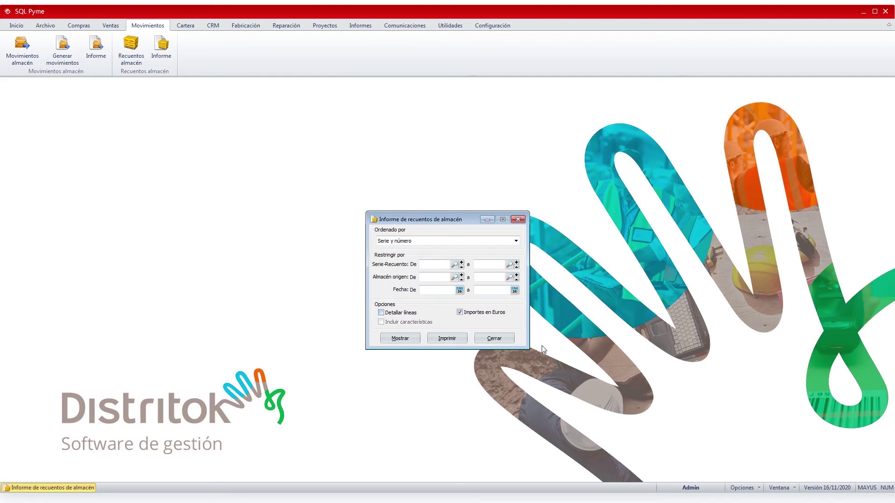
click(485, 338)
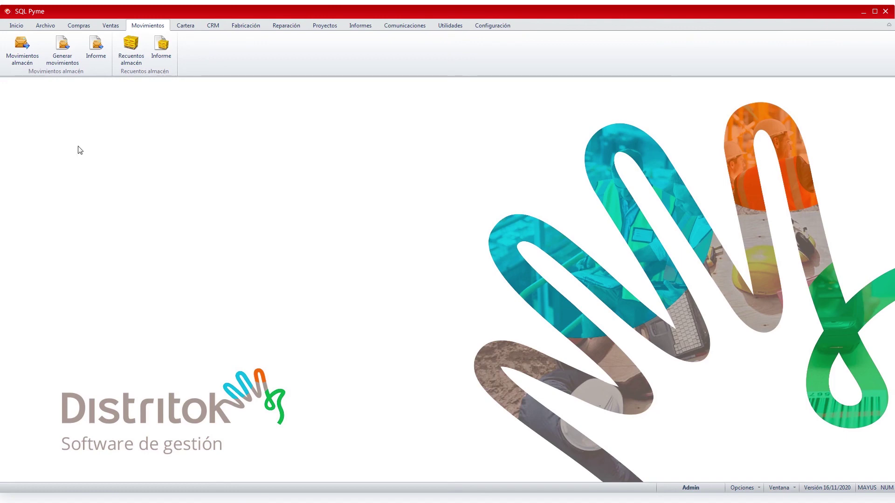
click(16, 25)
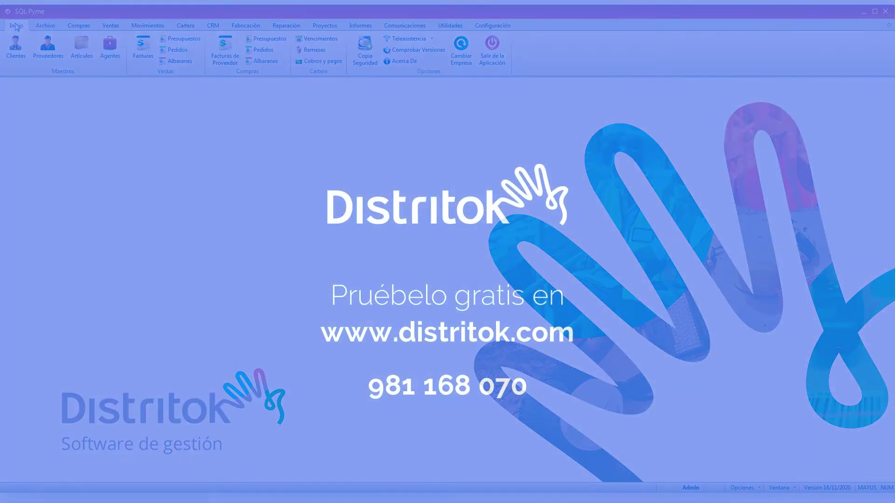